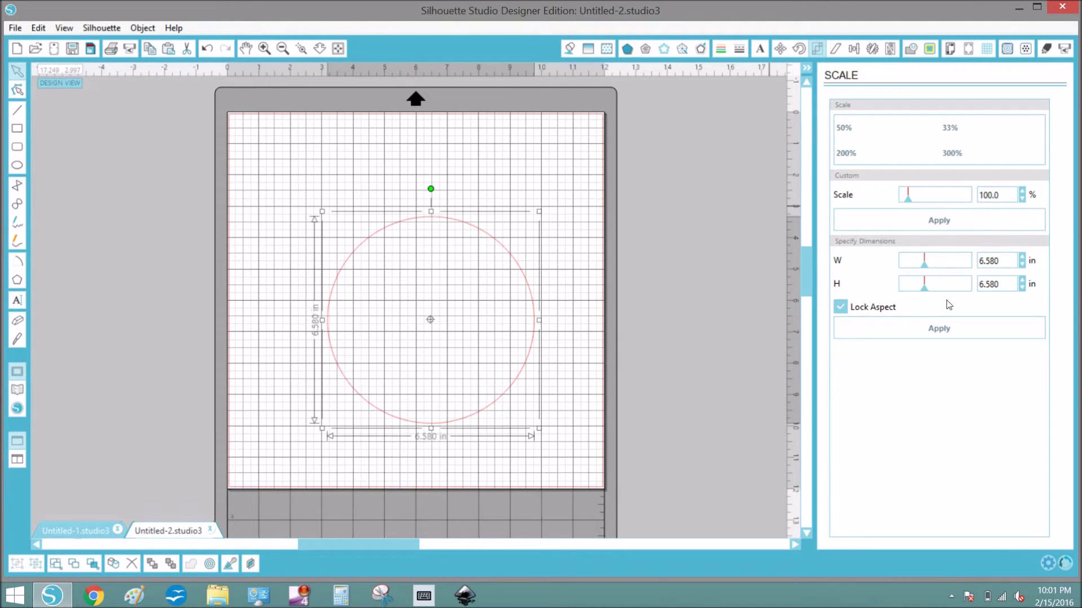
# Scale the circle to 8.75 in wide with its proportions locked and move it toward the middle of the page
pyautogui.moveTo(1005, 261); pyautogui.dragTo(965, 266)
pyautogui.write('8.75')
pyautogui.press('Return')
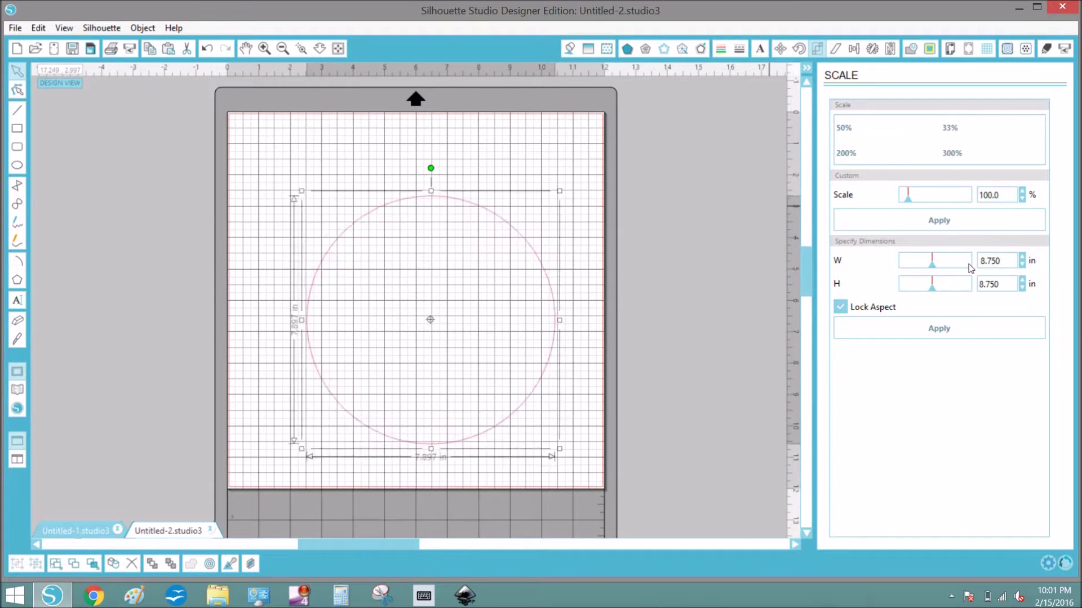
pyautogui.moveTo(467, 195); pyautogui.dragTo(451, 184)
# Make a copy of the 8.75 in circle, offset it from the original, and set its width to 5.75 in
pyautogui.press('k')
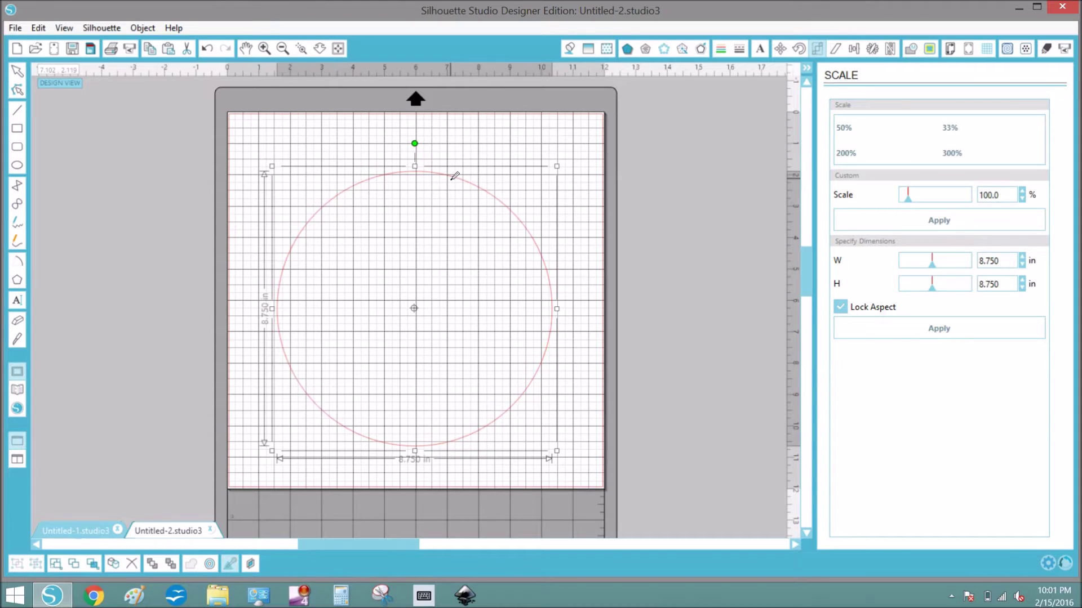
pyautogui.hotkey('ctrl', 'v')
pyautogui.moveTo(485, 212); pyautogui.dragTo(576, 249)
pyautogui.moveTo(1003, 263); pyautogui.dragTo(971, 263)
pyautogui.write('5')
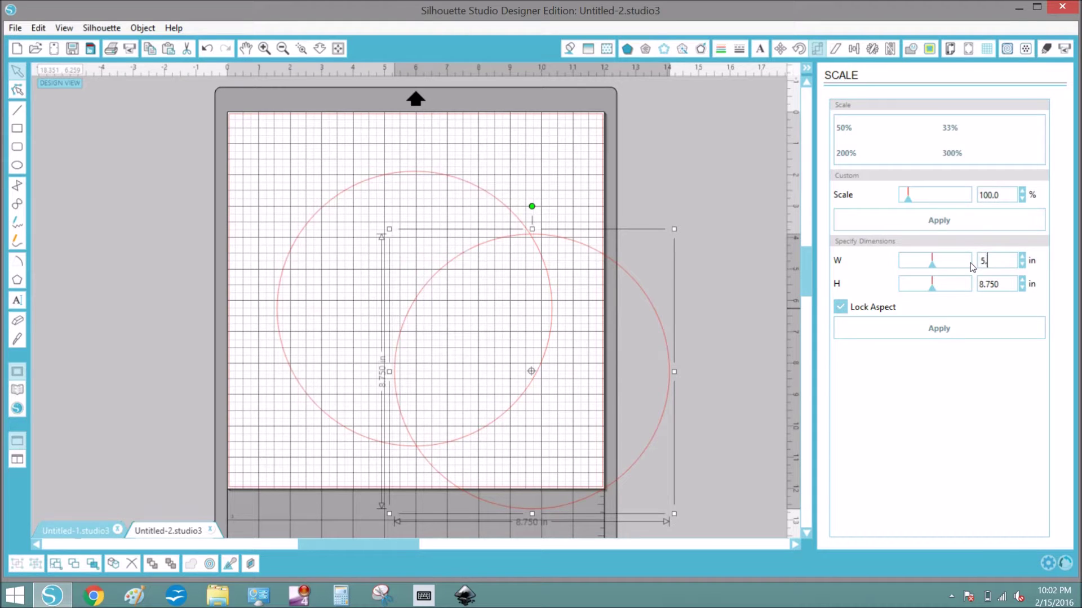
pyautogui.write('.75')
pyautogui.press('Return')
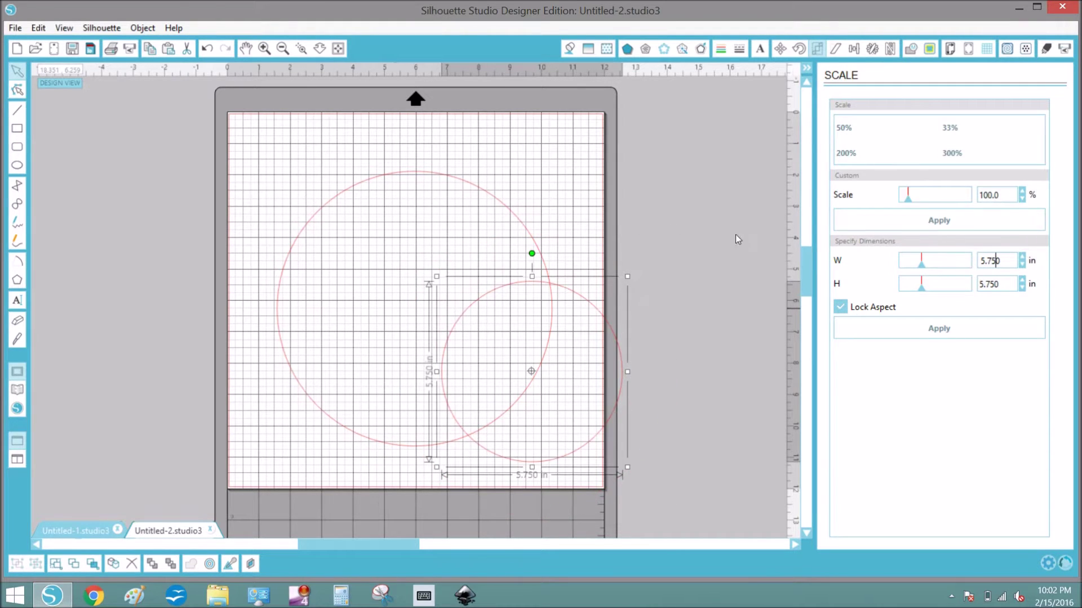
# Move the smaller circle inside the larger one and align the two circles on a common center
pyautogui.moveTo(572, 292); pyautogui.dragTo(453, 238)
pyautogui.click(510, 159)
pyautogui.hotkey('ctrl', 'a')
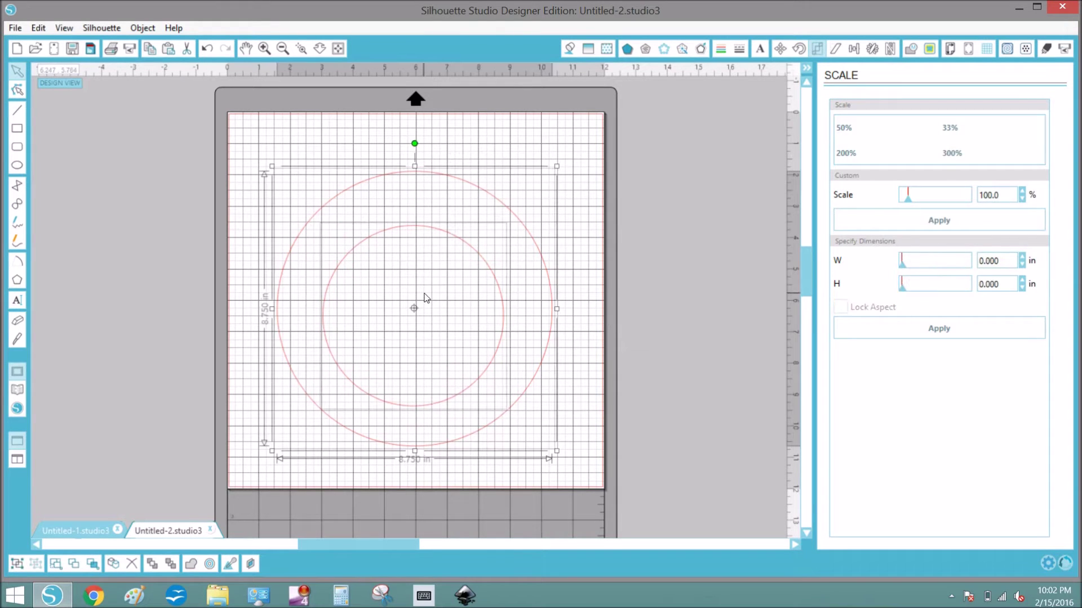
pyautogui.click(851, 51)
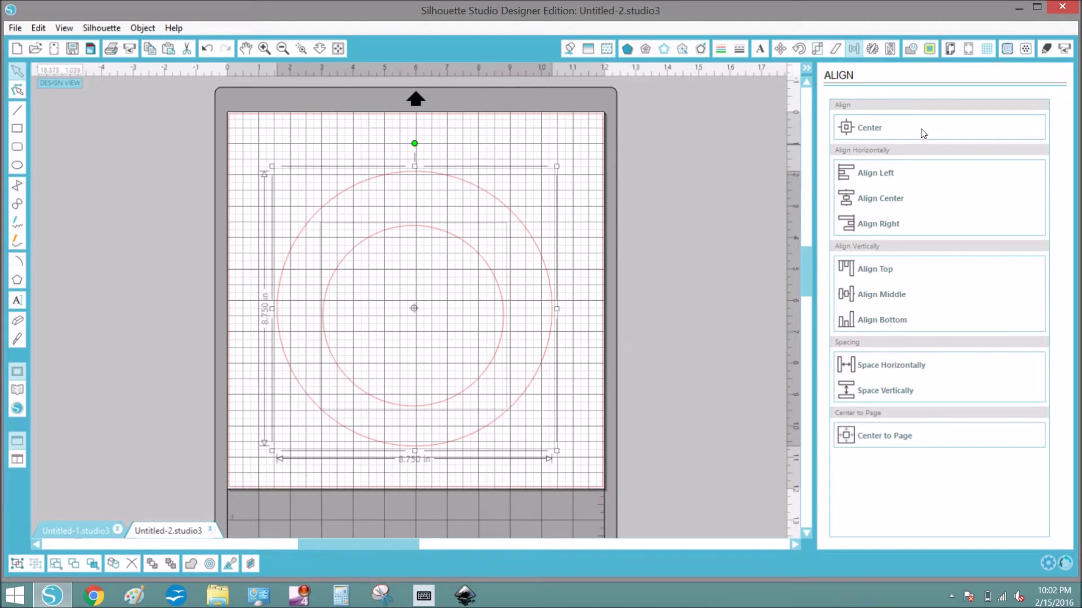
pyautogui.click(921, 130)
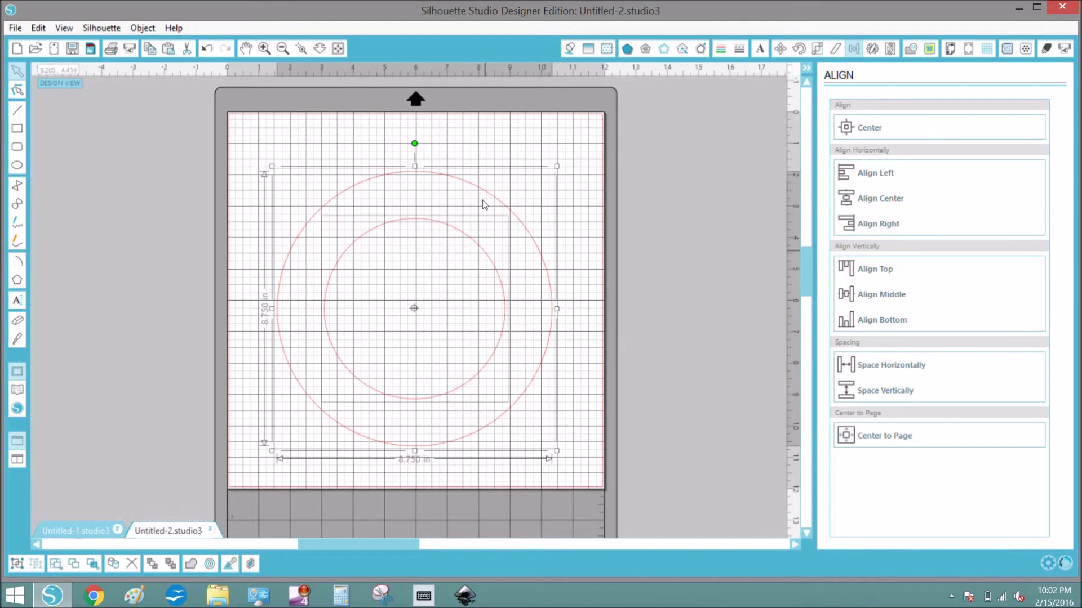
# Fill both circles with white and move them off the page onto the empty area to its left
pyautogui.click(570, 49)
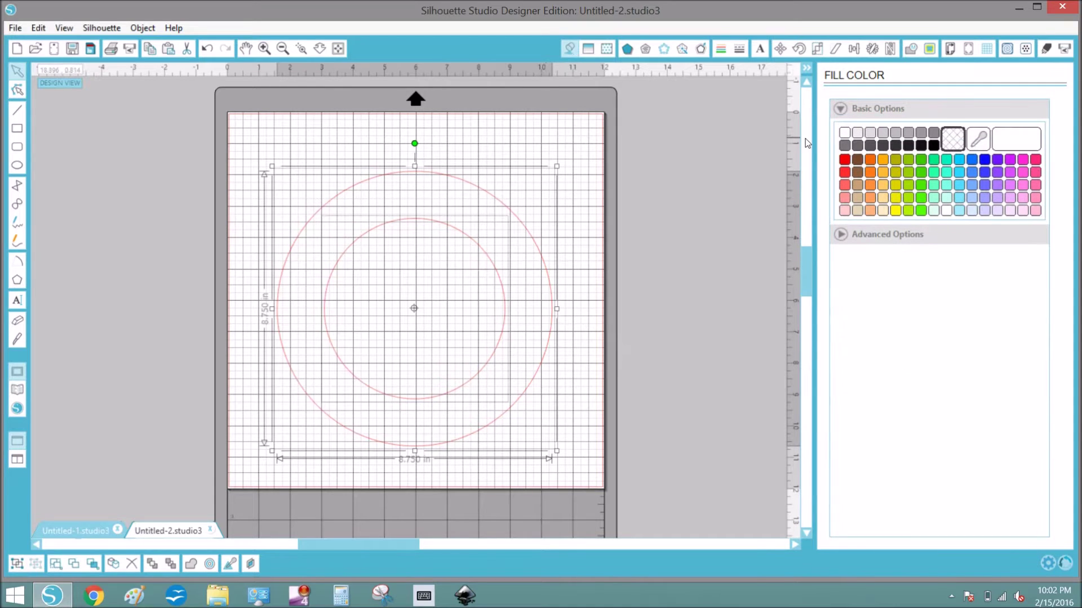
pyautogui.click(844, 133)
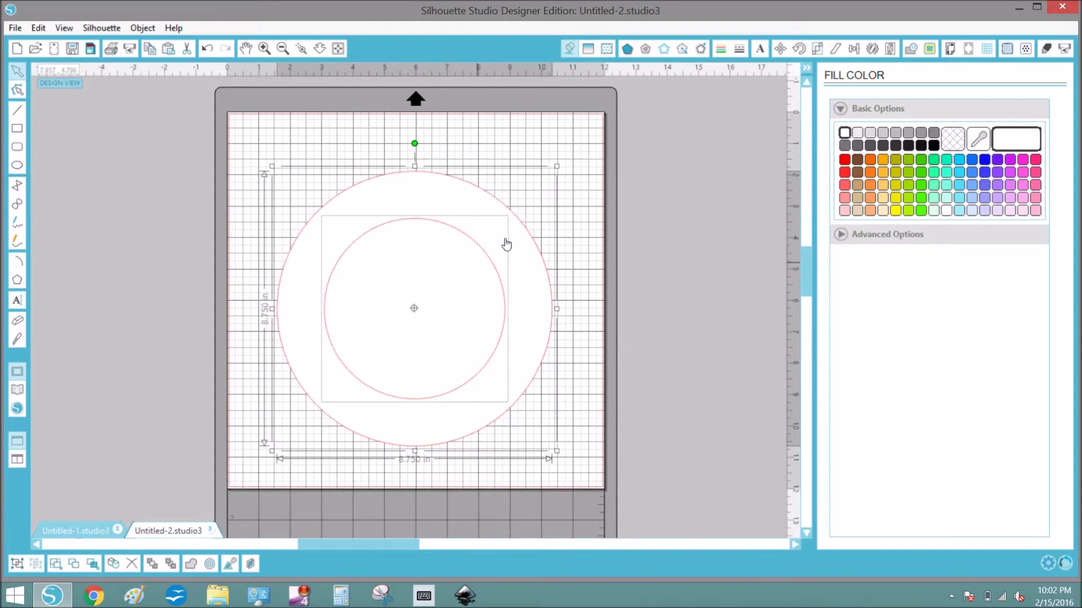
pyautogui.moveTo(507, 244); pyautogui.dragTo(138, 219)
pyautogui.moveTo(376, 546); pyautogui.dragTo(284, 545)
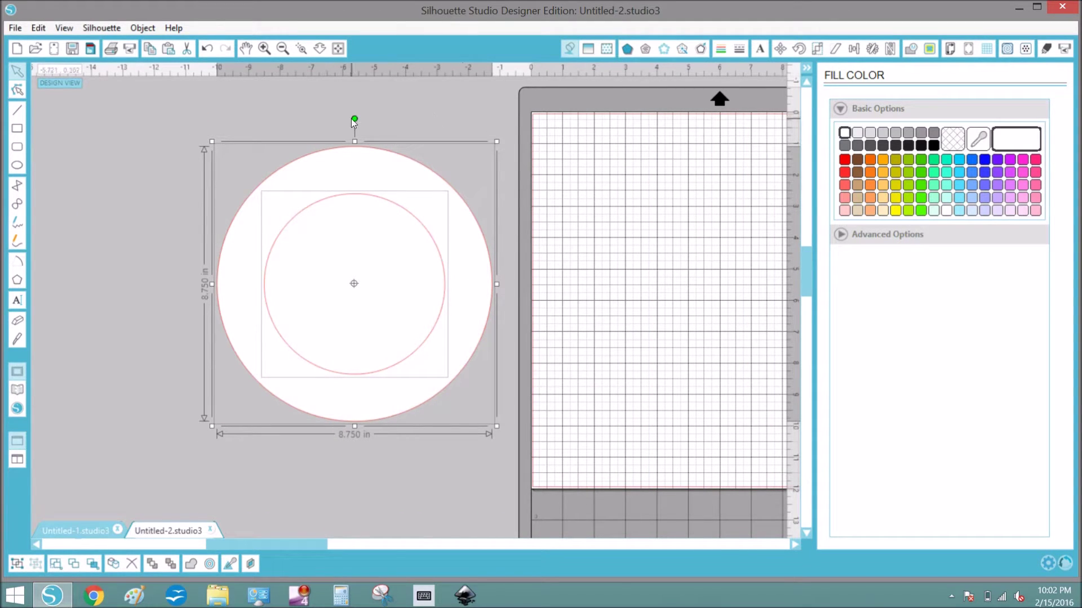
# Set the line color of both plate circles to black and deselect them
pyautogui.click(721, 51)
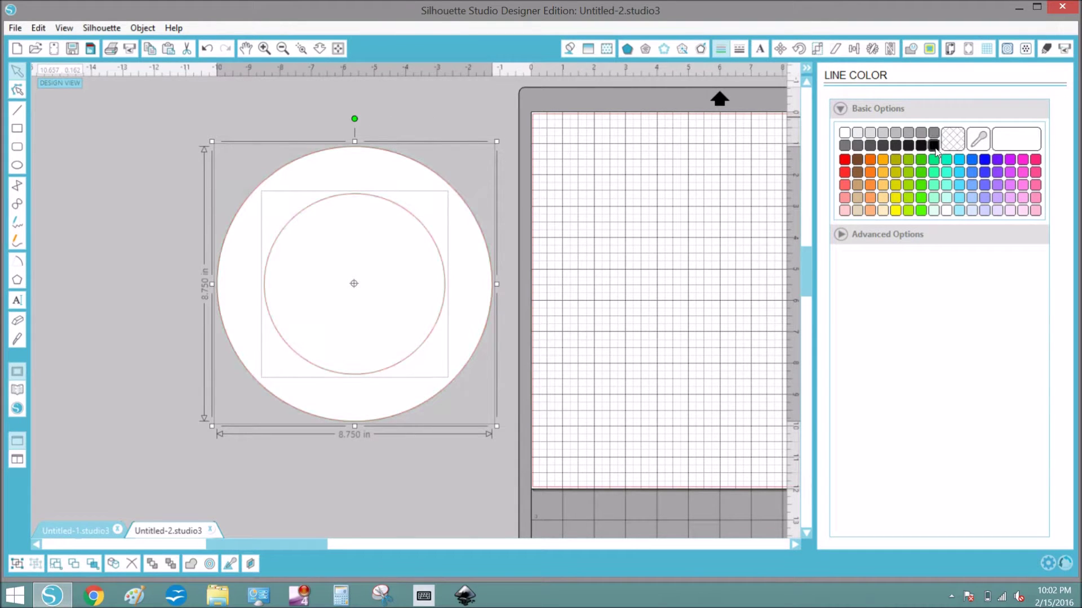
pyautogui.click(171, 242)
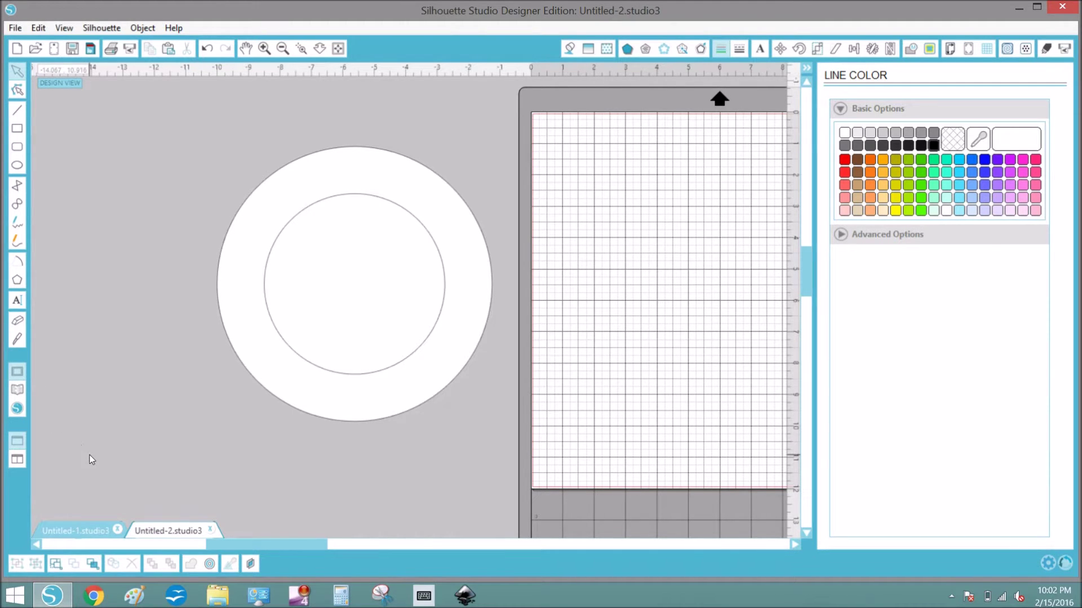
# Search the design library for "candy" and add the candy cane design to the drawing
pyautogui.click(13, 394)
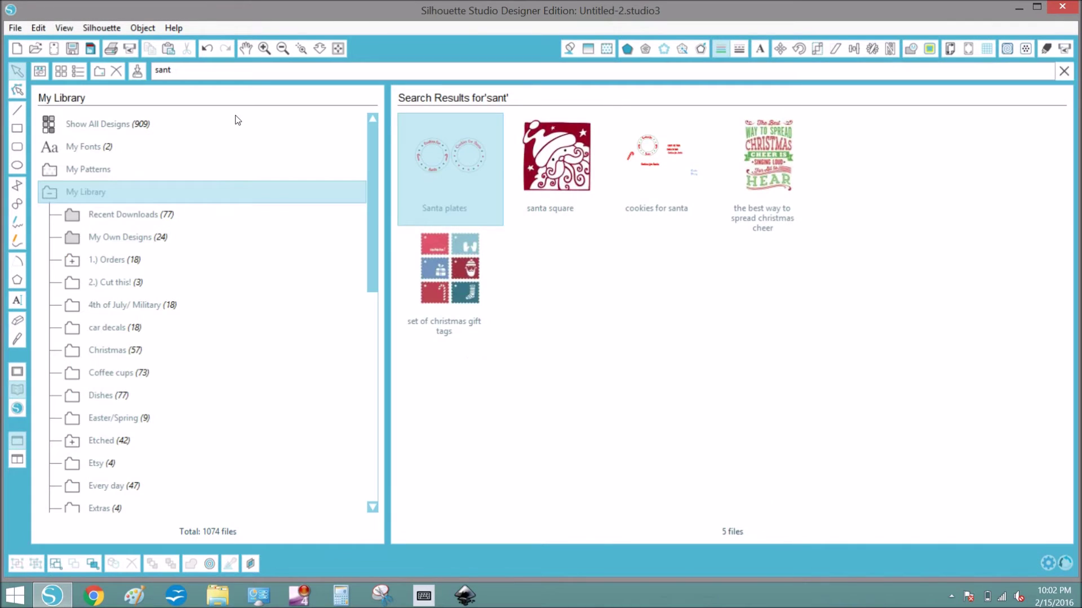
pyautogui.doubleClick(249, 68)
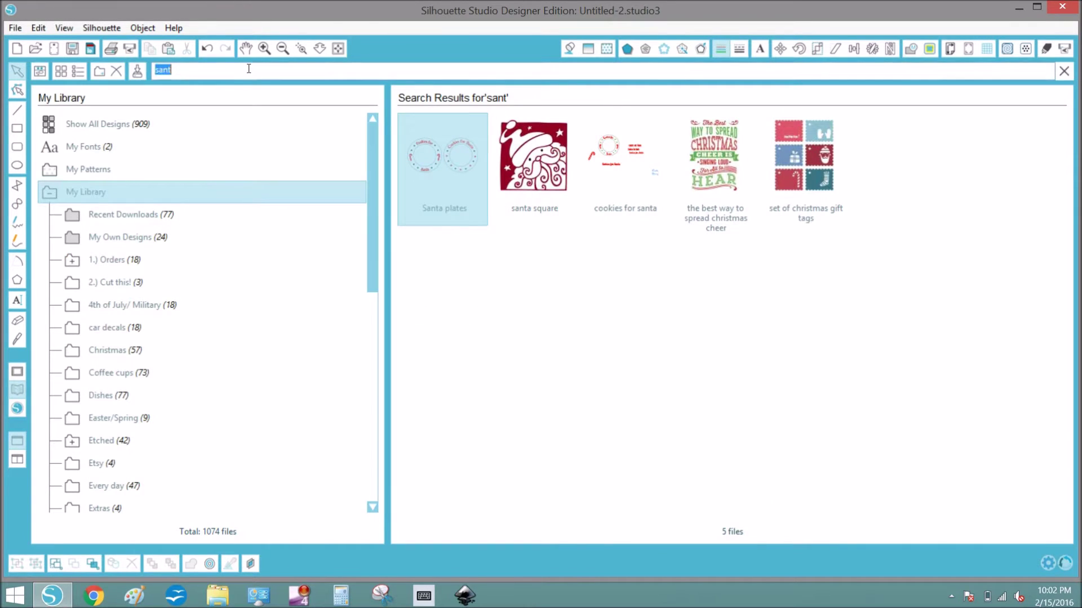
pyautogui.write('candy')
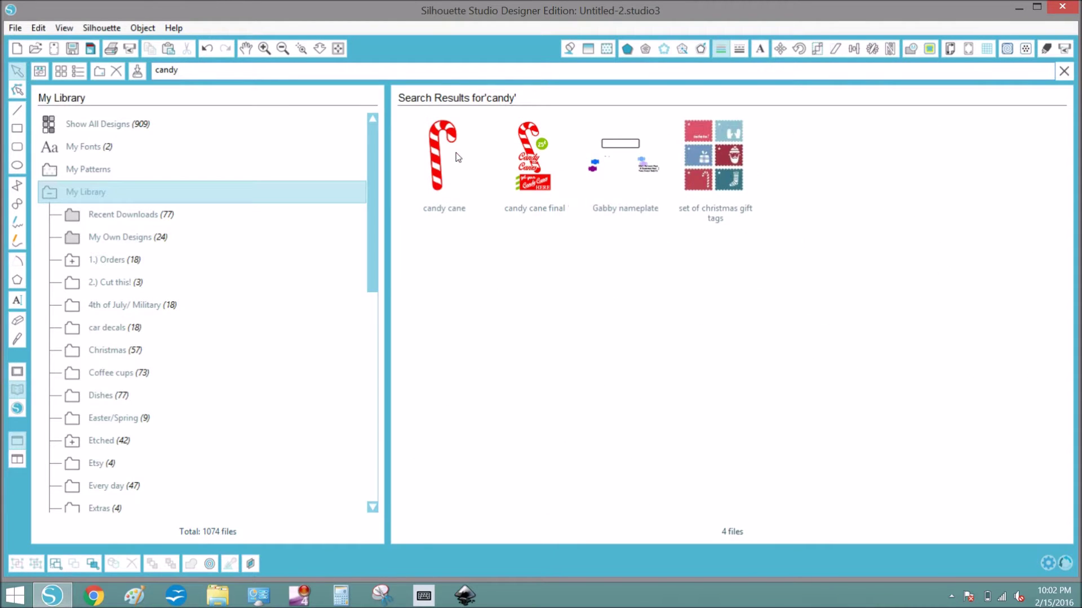
pyautogui.doubleClick(438, 160)
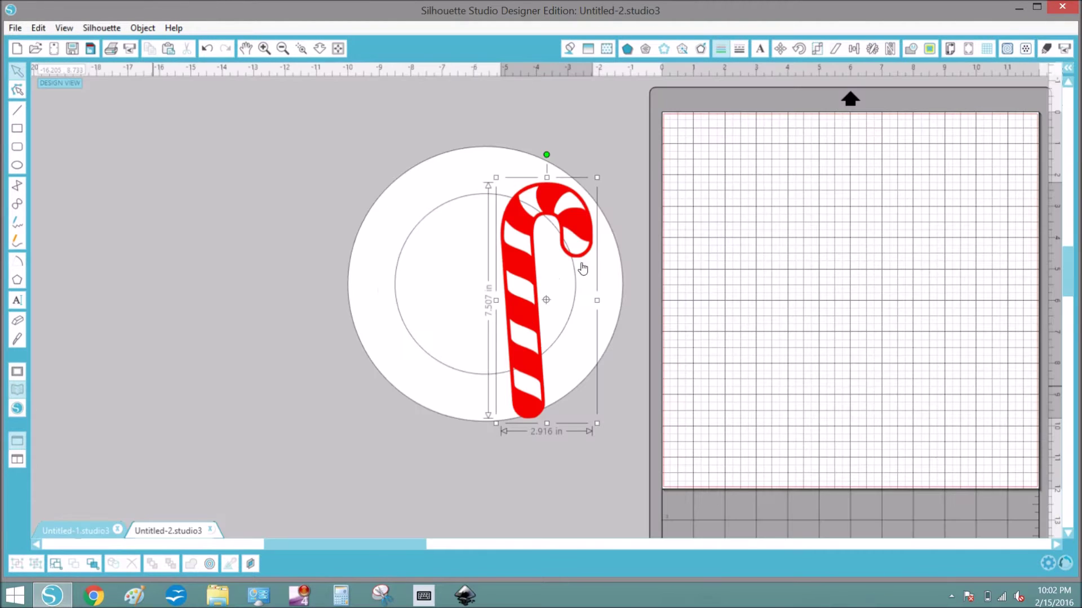
# Shrink the candy cane to about 0.73 by 1.87 in on the plate's left rim and place a horizontally flipped copy on the right rim
pyautogui.moveTo(556, 278); pyautogui.dragTo(355, 276)
pyautogui.moveTo(396, 176); pyautogui.dragTo(604, 270)
pyautogui.rightClick(606, 266)
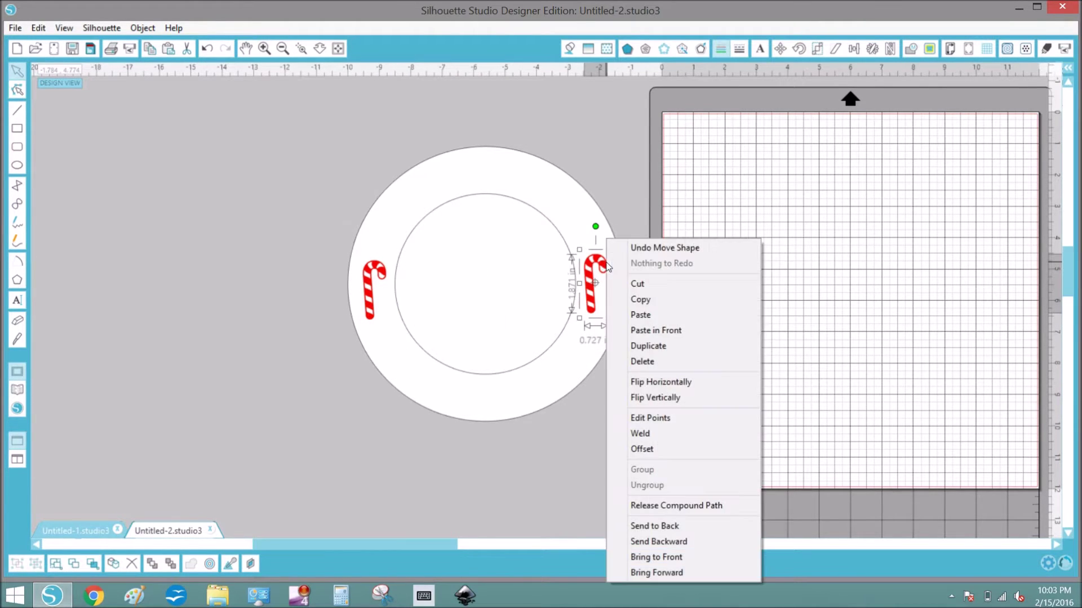
pyautogui.click(697, 384)
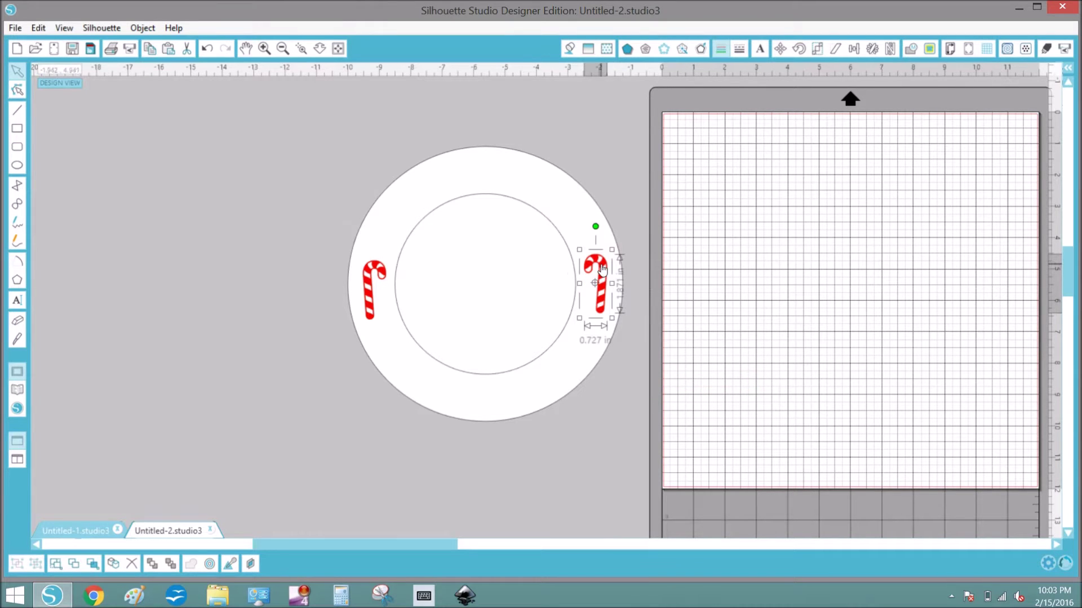
# Align the two candy canes vertically by their middles
pyautogui.click(383, 276)
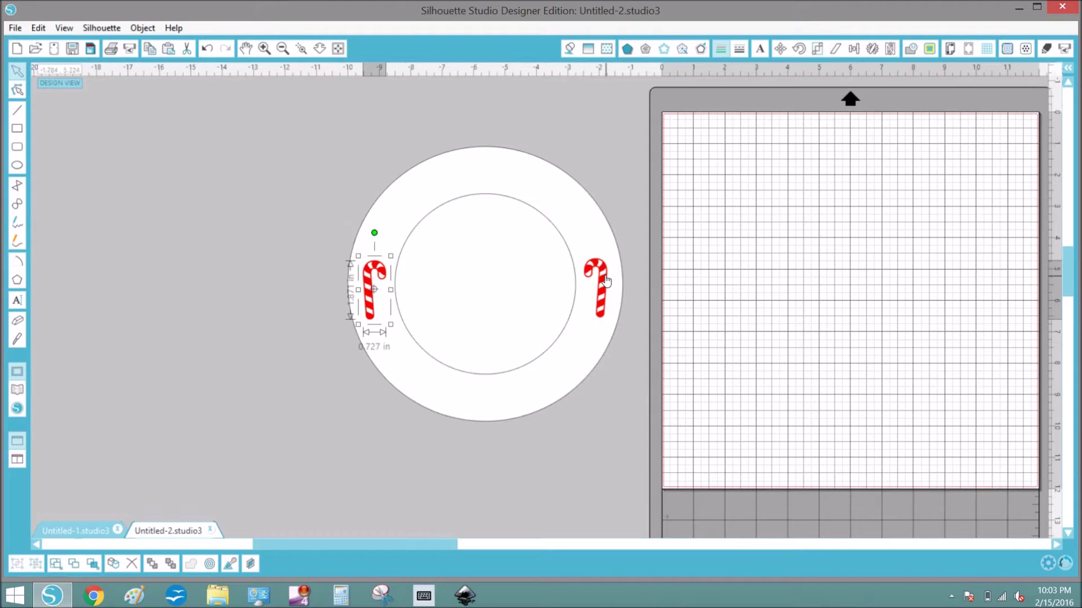
pyautogui.keyDown('shift'); pyautogui.click(602, 274); pyautogui.keyUp('shift')
pyautogui.click(855, 51)
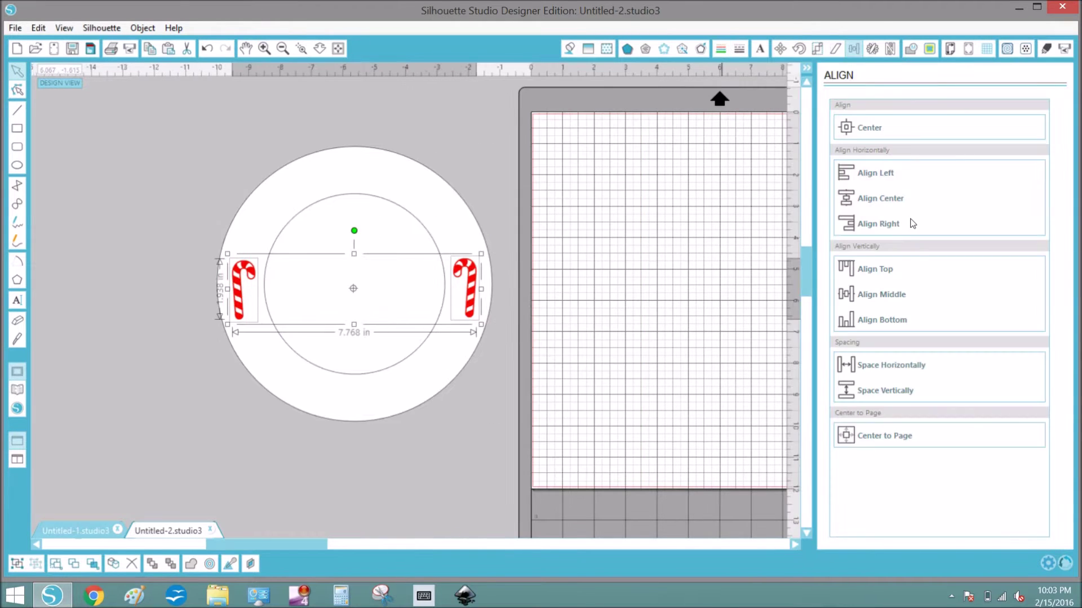
pyautogui.click(901, 299)
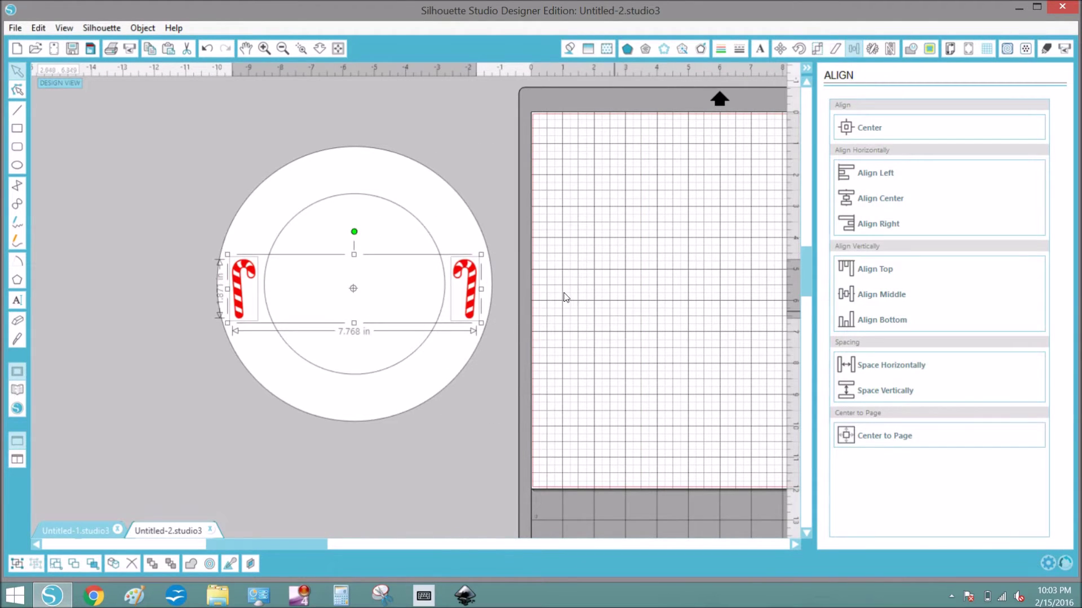
pyautogui.click(130, 316)
# Draw a small circle about 0.38 in across in the empty area beside the plate's upper left
pyautogui.click(18, 165)
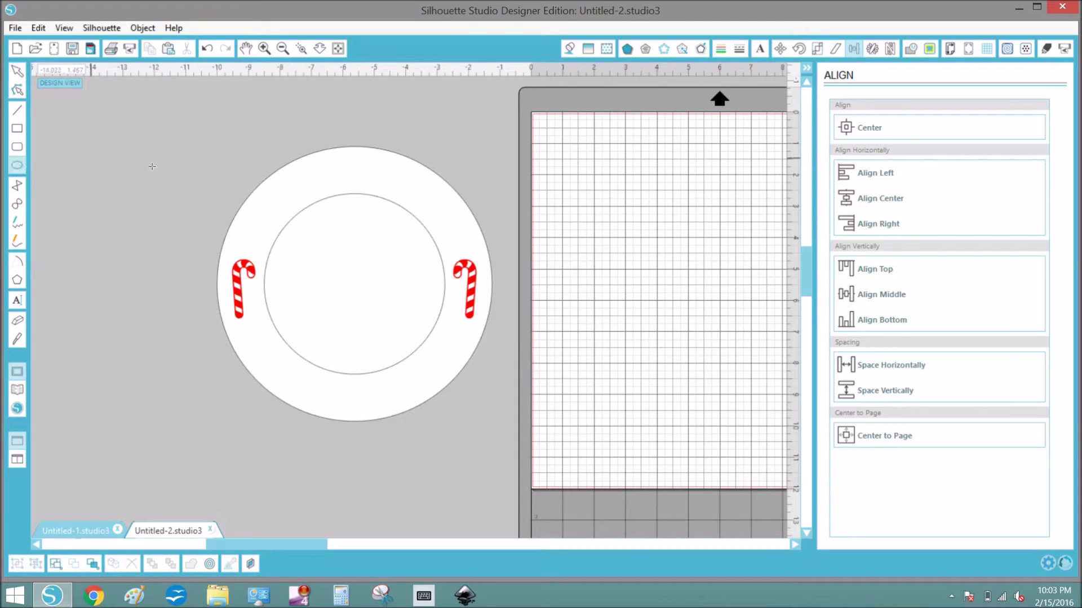
pyautogui.moveTo(162, 176); pyautogui.dragTo(175, 184)
pyautogui.moveTo(121, 178); pyautogui.dragTo(193, 202)
pyautogui.click(17, 71)
# Give the small circle a green fill and a matching green line color
pyautogui.click(569, 48)
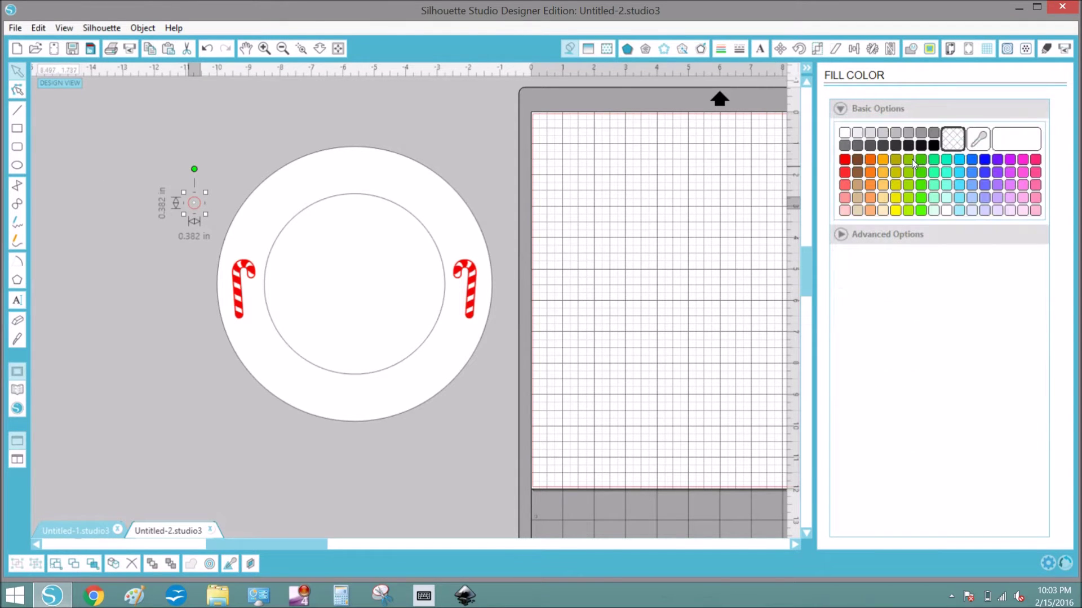
pyautogui.click(921, 162)
pyautogui.click(720, 48)
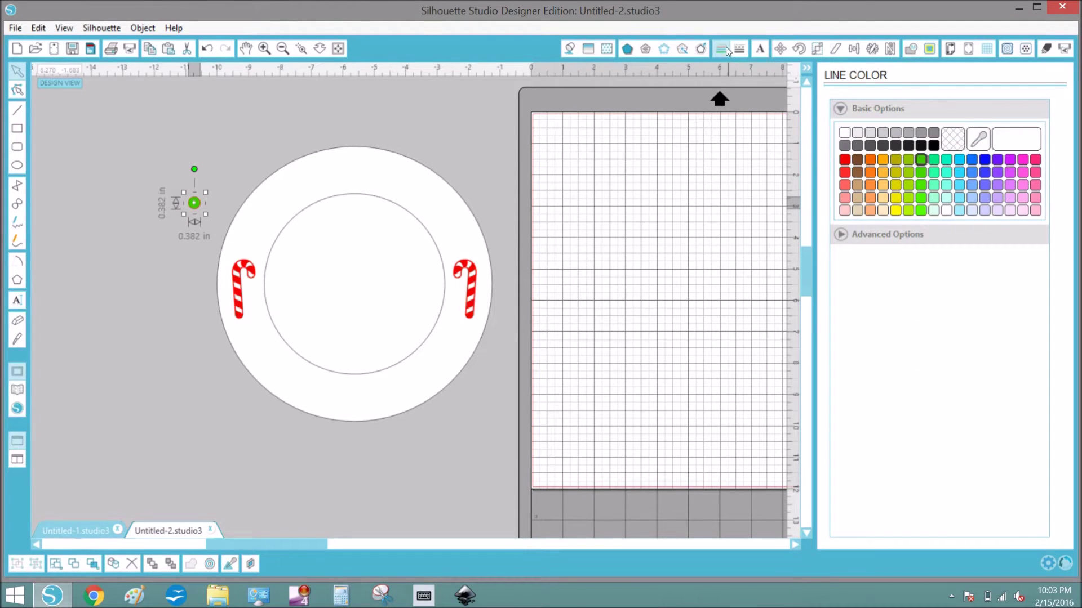
# Place the green dot on the rim above the left candy cane and add a duplicate further up the upper-left rim
pyautogui.moveTo(202, 207); pyautogui.dragTo(262, 234)
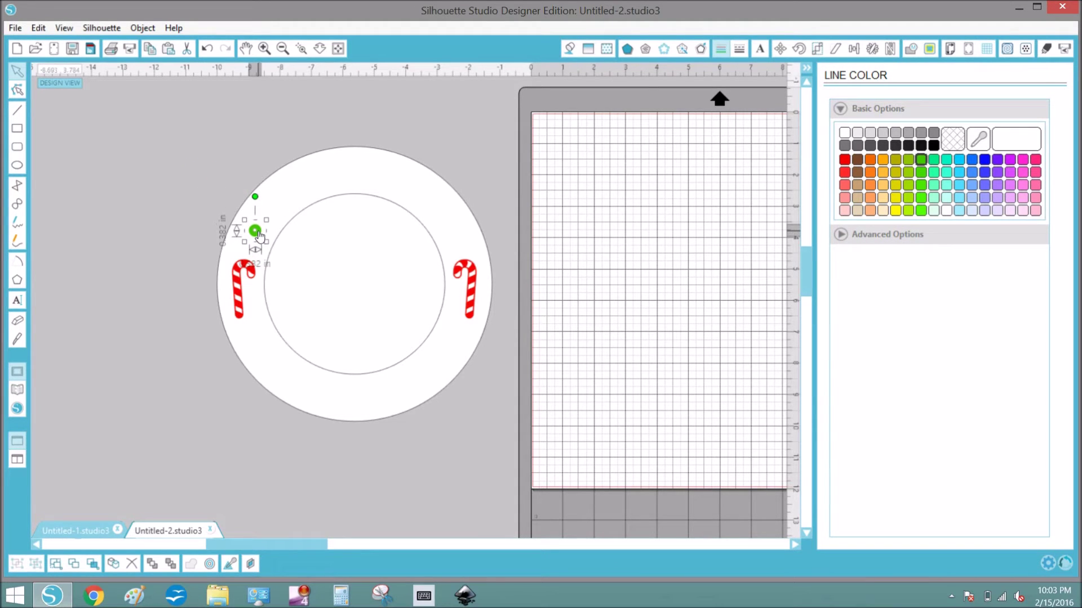
pyautogui.hotkey('ctrl', 'd')
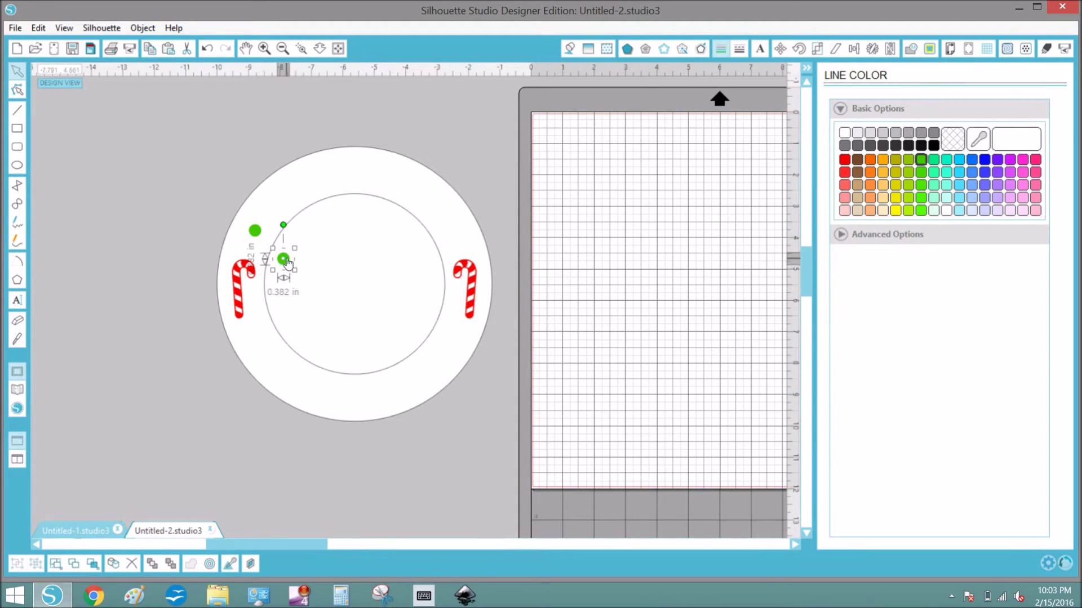
pyautogui.moveTo(288, 263); pyautogui.dragTo(291, 193)
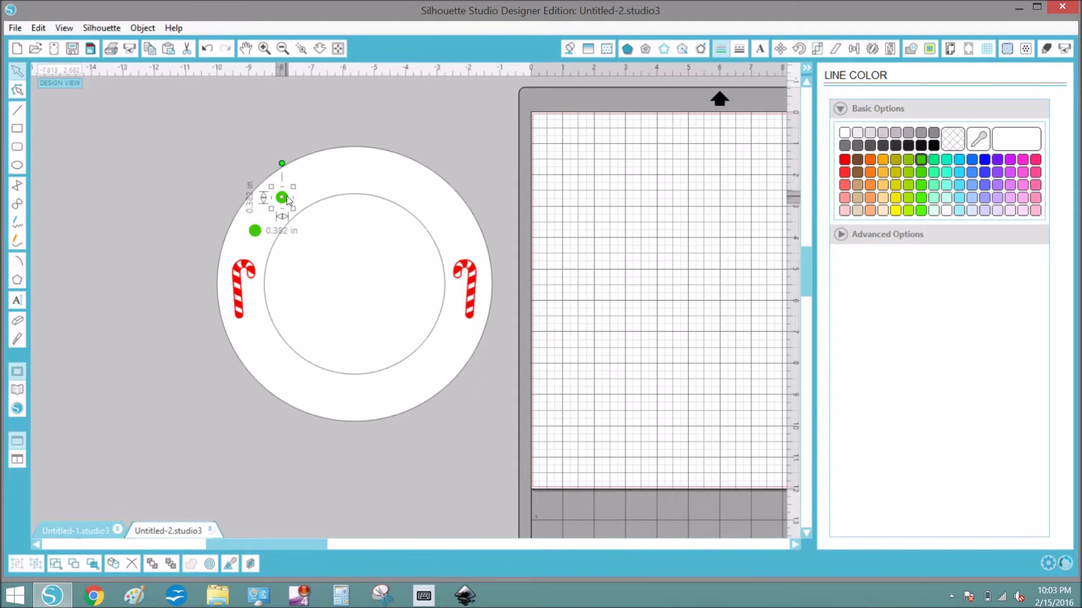
# Duplicate the green dot twice and place the copies on the upper-right rim above the right candy cane
pyautogui.hotkey('ctrl', 'd')
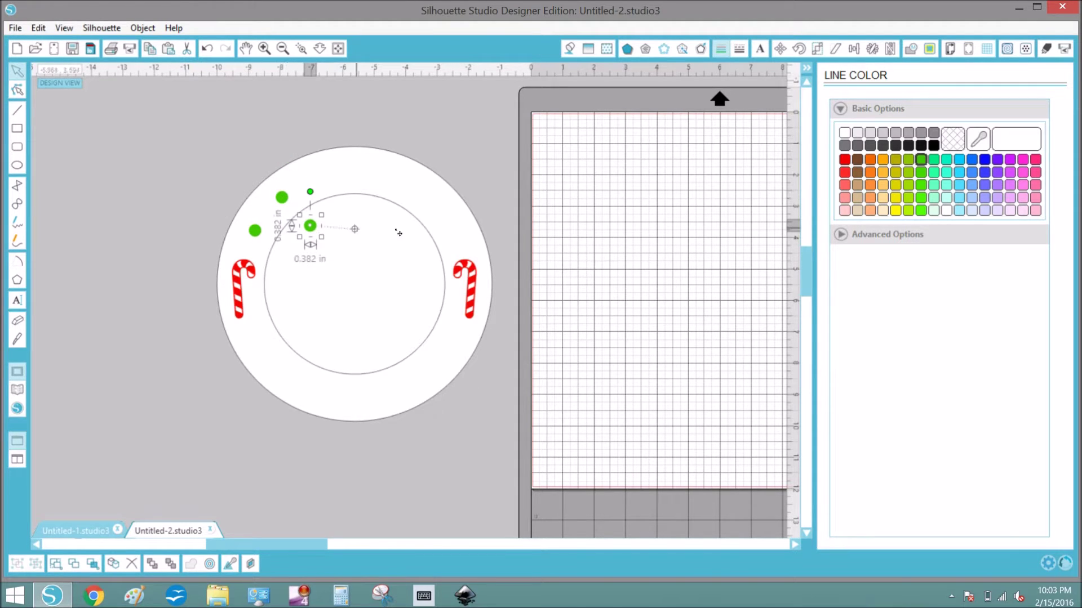
pyautogui.moveTo(315, 232); pyautogui.dragTo(484, 238)
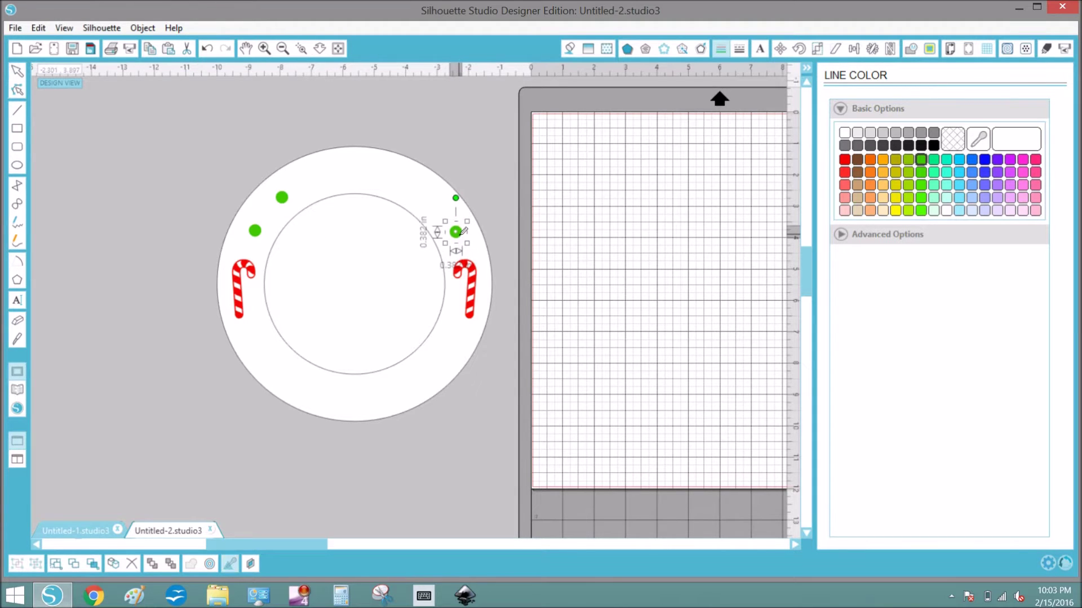
pyautogui.hotkey('ctrl', 'd')
pyautogui.moveTo(482, 261); pyautogui.dragTo(433, 209)
# Add two more duplicate green dots on the lower-right rim below the right candy cane
pyautogui.hotkey('ctrl', 'd')
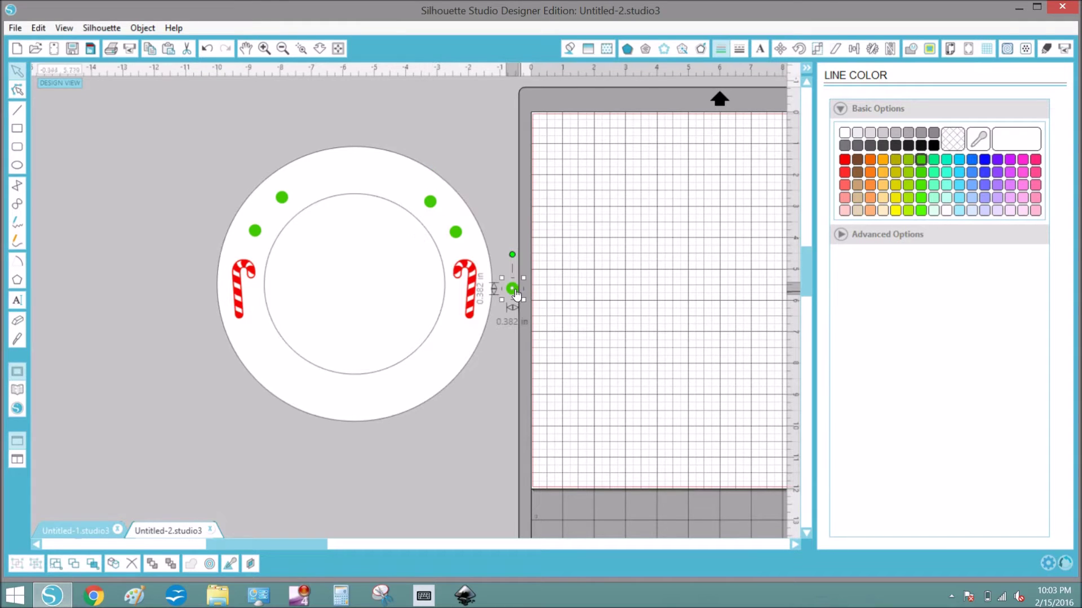
pyautogui.moveTo(518, 295); pyautogui.dragTo(458, 351)
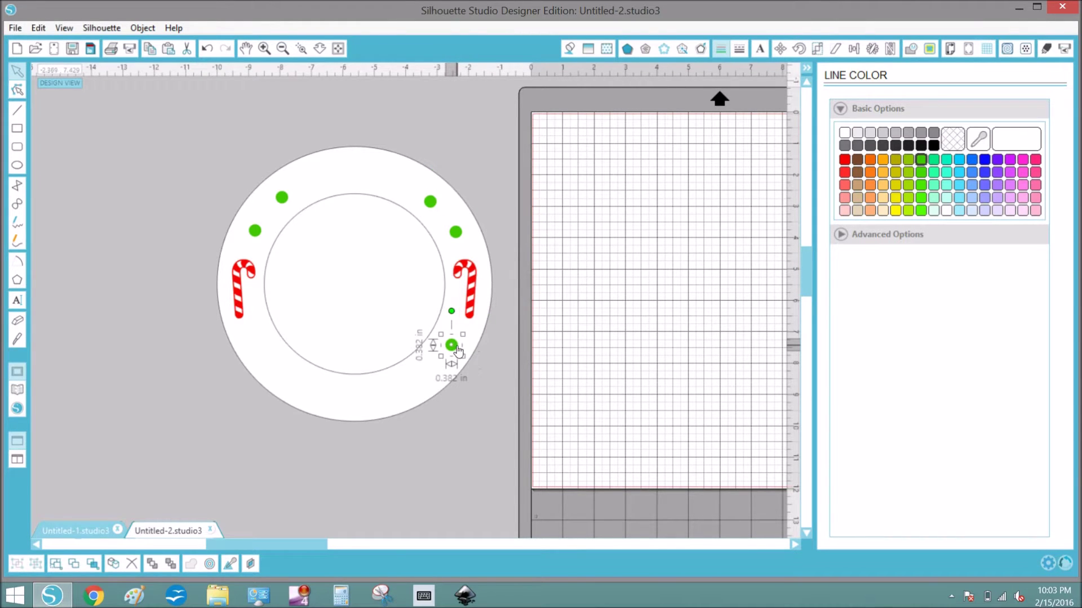
pyautogui.hotkey('ctrl', 'd')
pyautogui.moveTo(483, 378); pyautogui.dragTo(427, 381)
# Add two duplicate green dots on the lower-left rim below the left candy cane and clear the selection
pyautogui.hotkey('ctrl', 'd')
pyautogui.moveTo(461, 417); pyautogui.dragTo(263, 349)
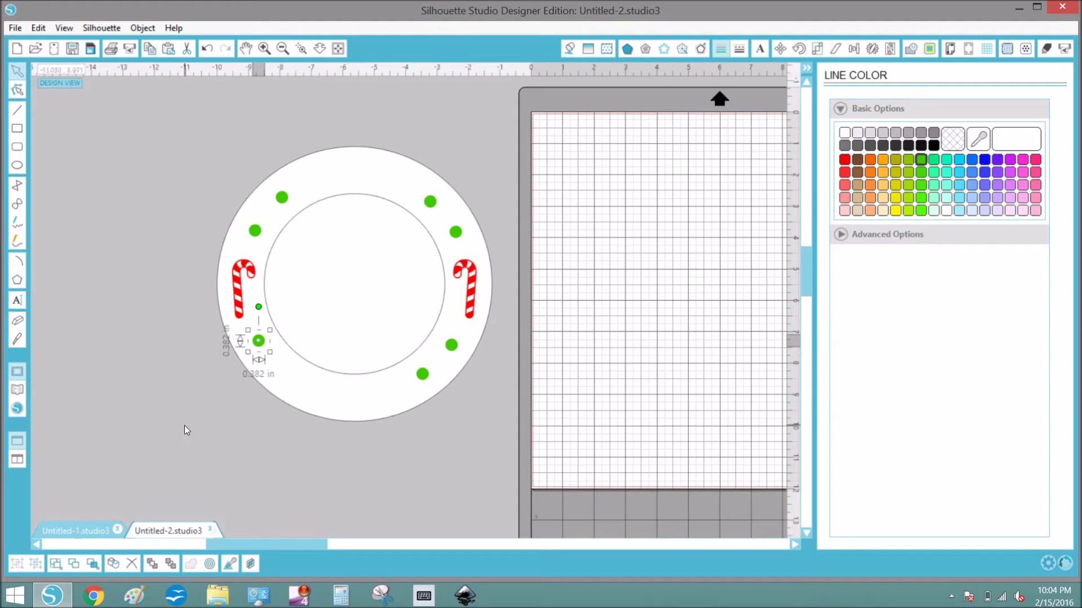
pyautogui.hotkey('ctrl', 'd')
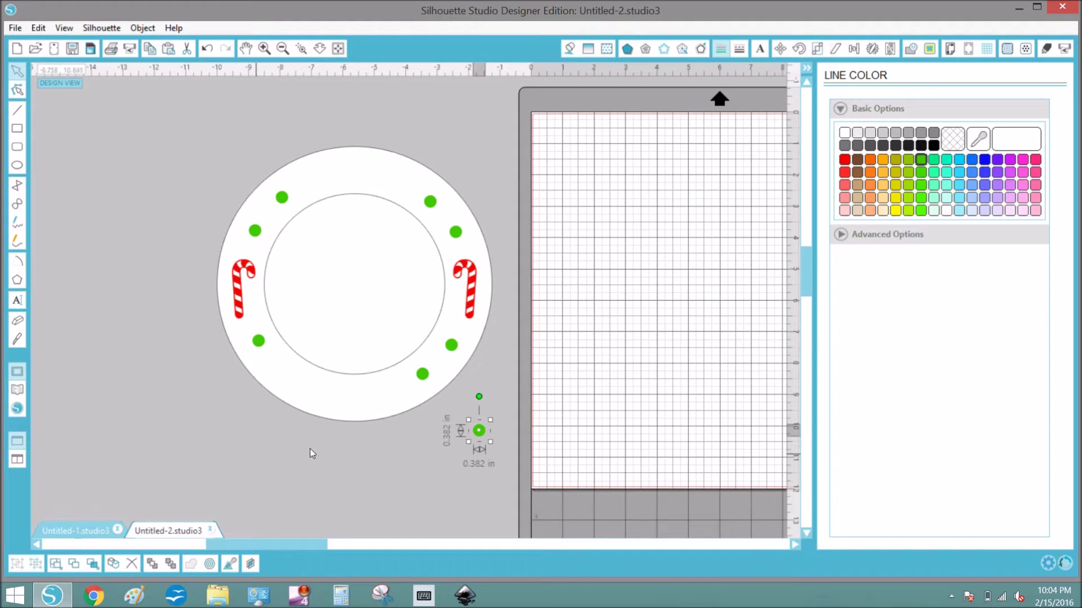
pyautogui.moveTo(479, 440); pyautogui.dragTo(283, 381)
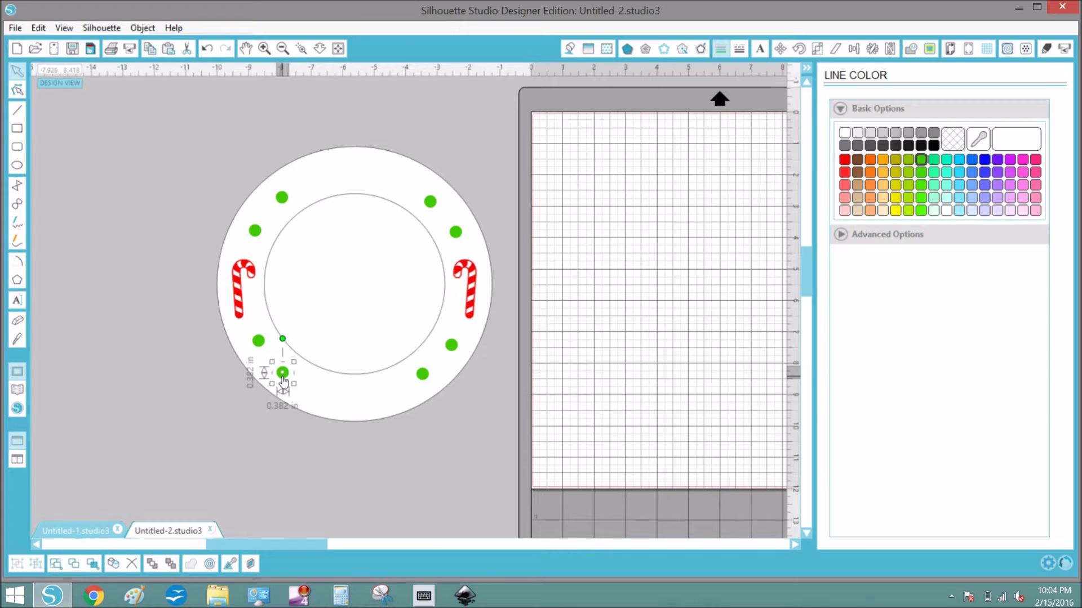
pyautogui.click(145, 359)
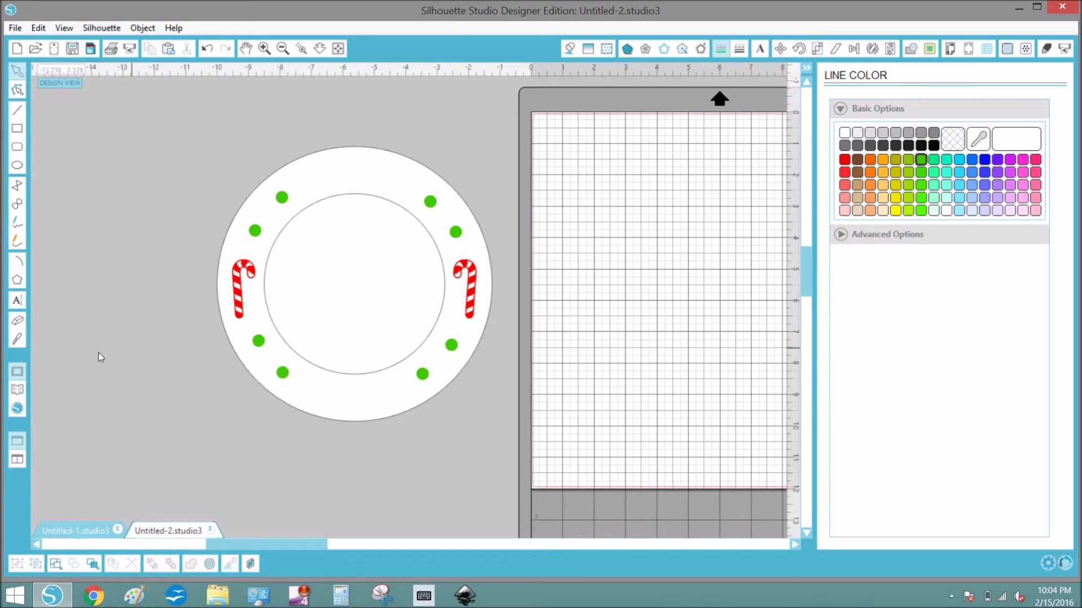
# Add the text "Cookies for" and place it centred above the plate
pyautogui.click(17, 301)
pyautogui.click(151, 164)
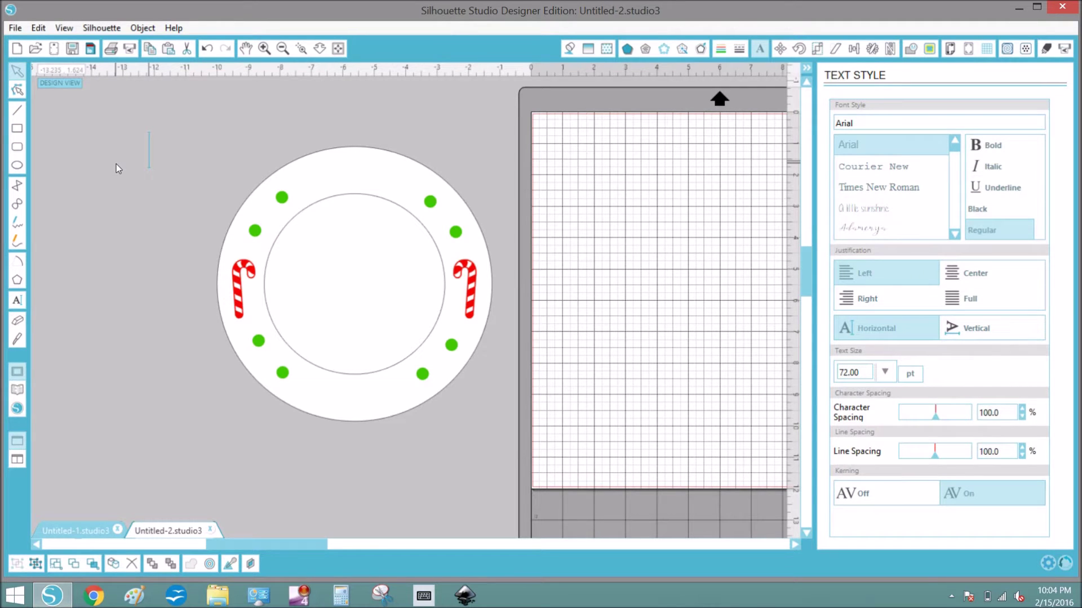
pyautogui.write('Coo')
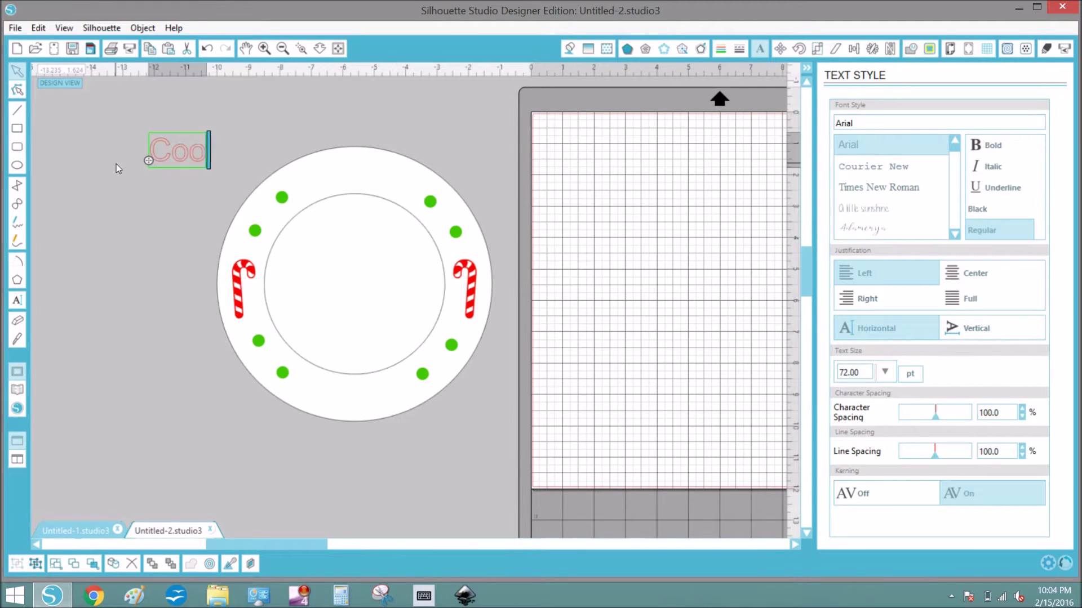
pyautogui.write('kies for')
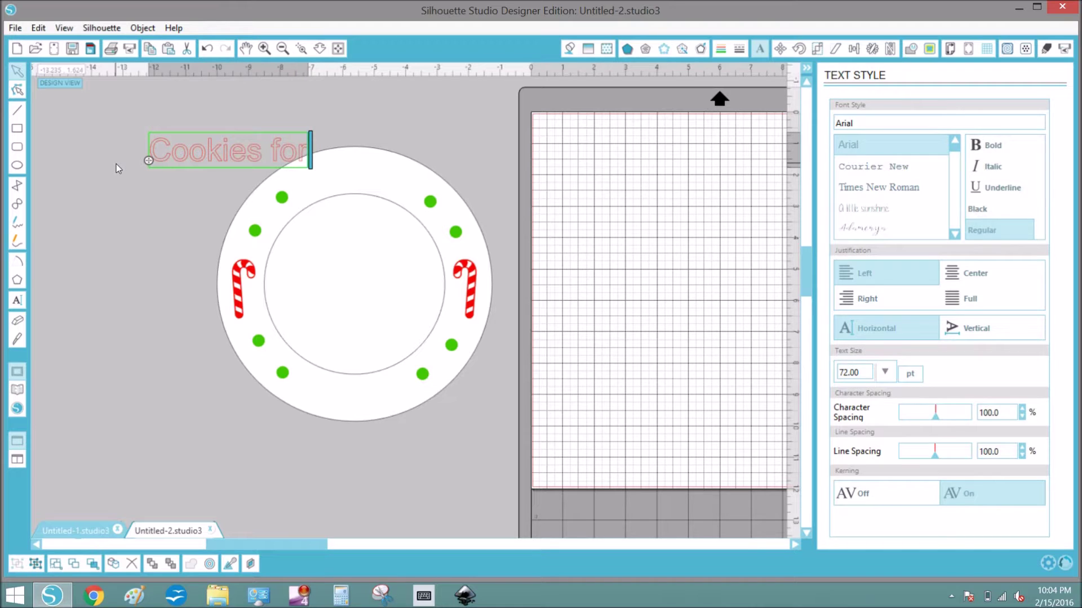
pyautogui.click(179, 202)
pyautogui.moveTo(229, 149); pyautogui.dragTo(350, 133)
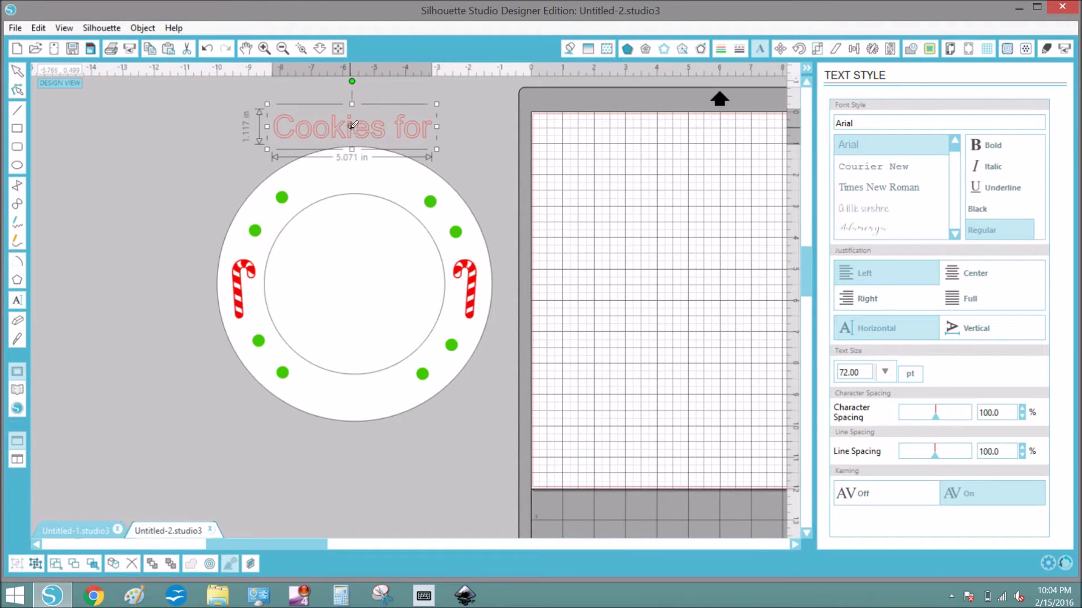
# Duplicate the "Cookies for" text, place the copy below the plate and change its wording to "Santa"
pyautogui.hotkey('ctrl', 'c')
pyautogui.hotkey('ctrl', 'v')
pyautogui.moveTo(434, 160); pyautogui.dragTo(337, 429)
pyautogui.doubleClick(469, 438)
pyautogui.write('S')
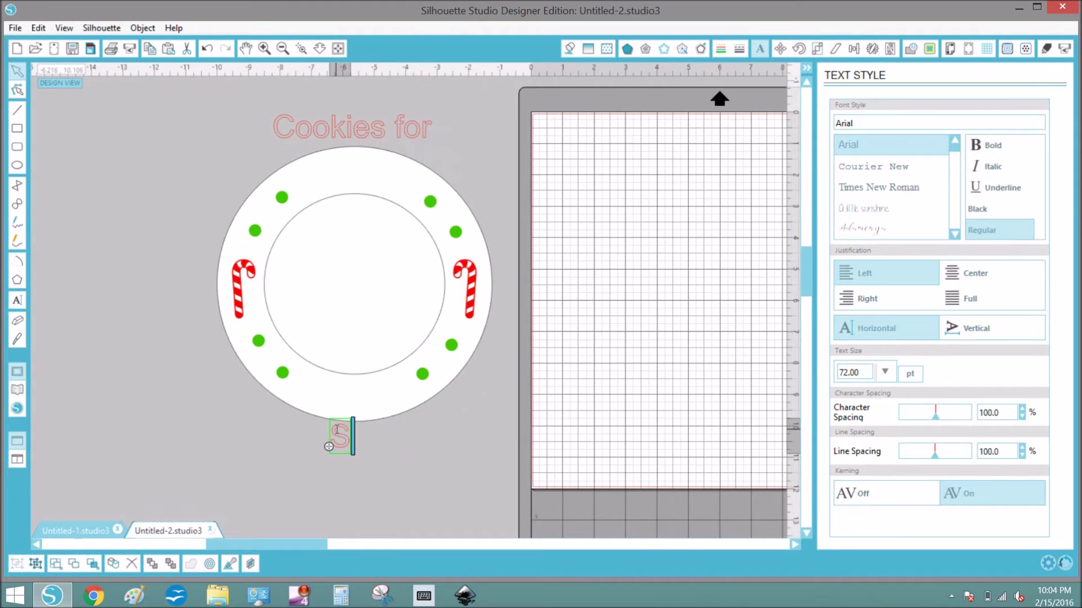
pyautogui.write('atnta')
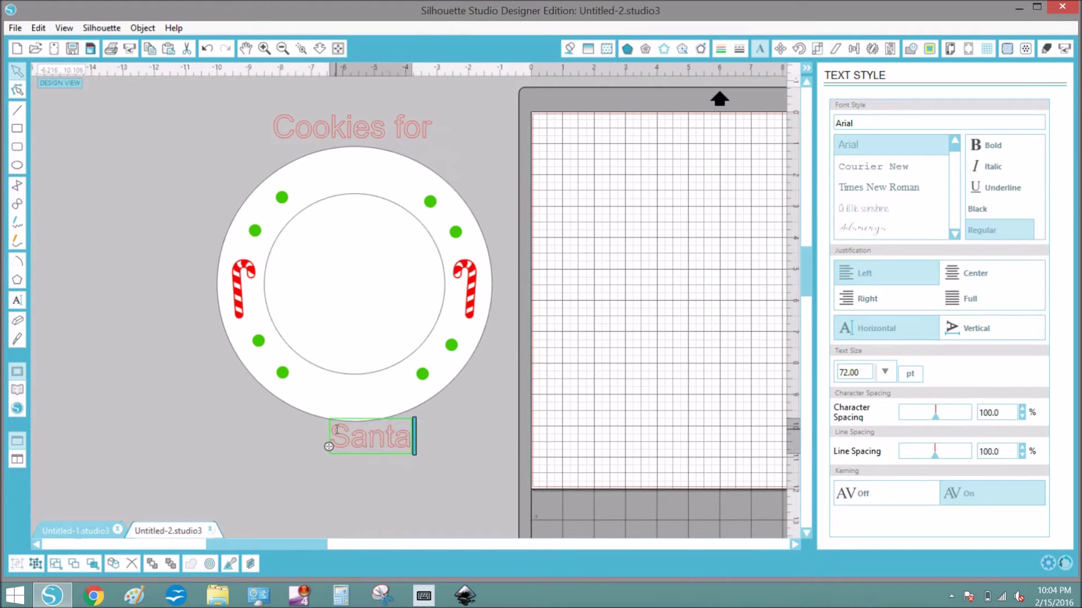
pyautogui.click(383, 503)
# Fill both the "Santa" and "Cookies for" texts with red and set their font to Afecta
pyautogui.click(402, 450)
pyautogui.keyDown('shift'); pyautogui.click(420, 138); pyautogui.keyUp('shift')
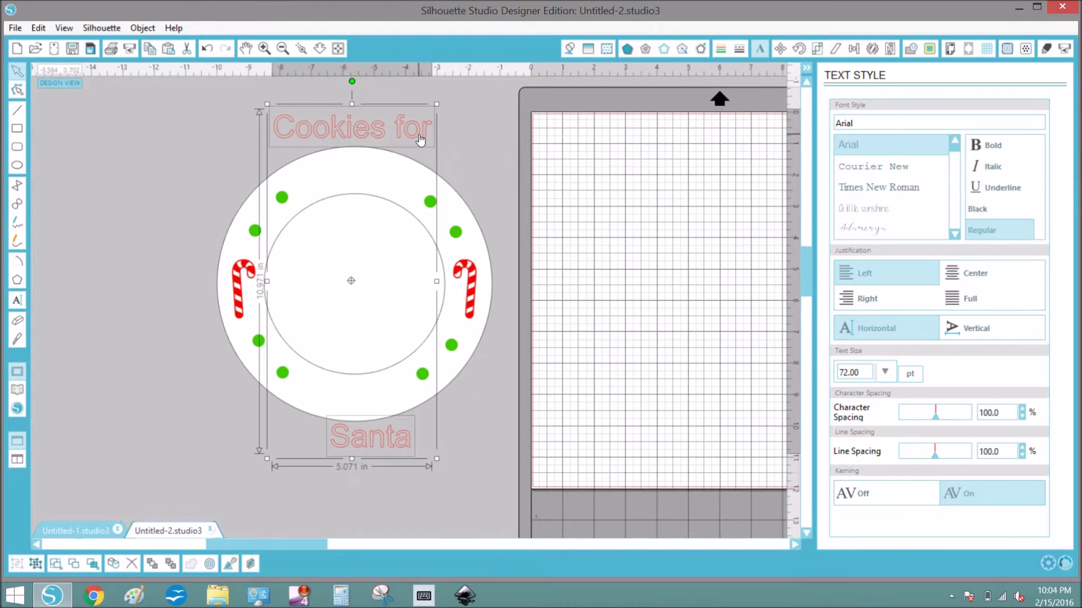
pyautogui.click(571, 49)
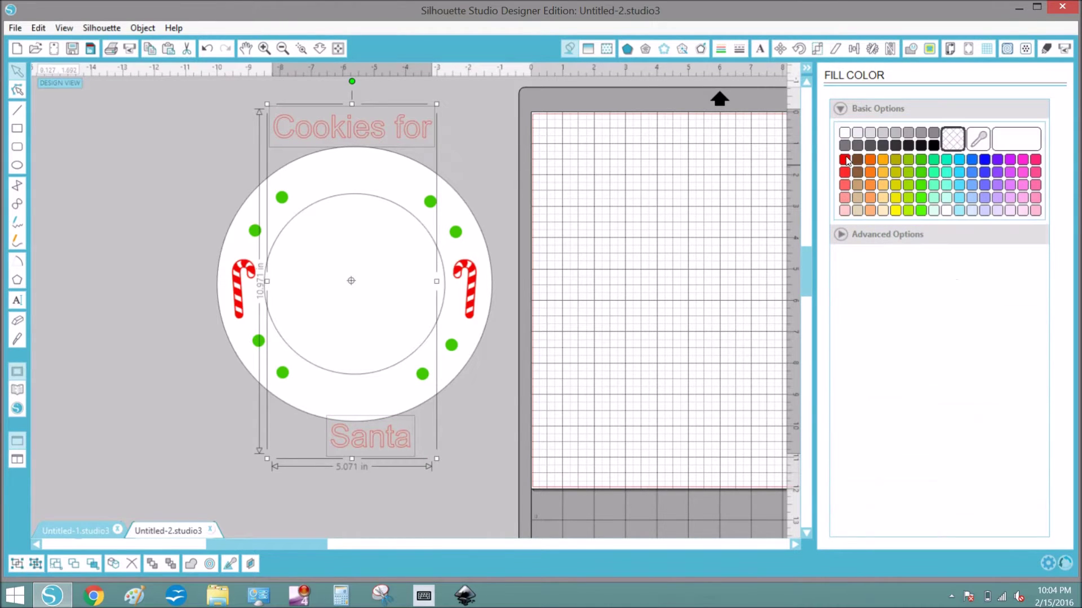
pyautogui.click(844, 160)
pyautogui.click(760, 48)
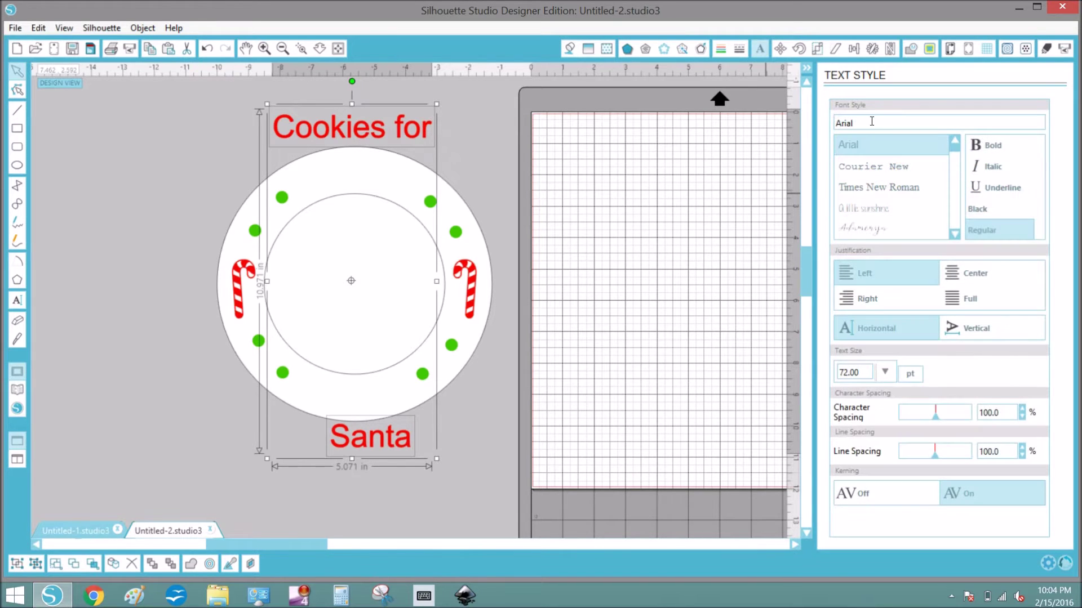
pyautogui.write('afecta')
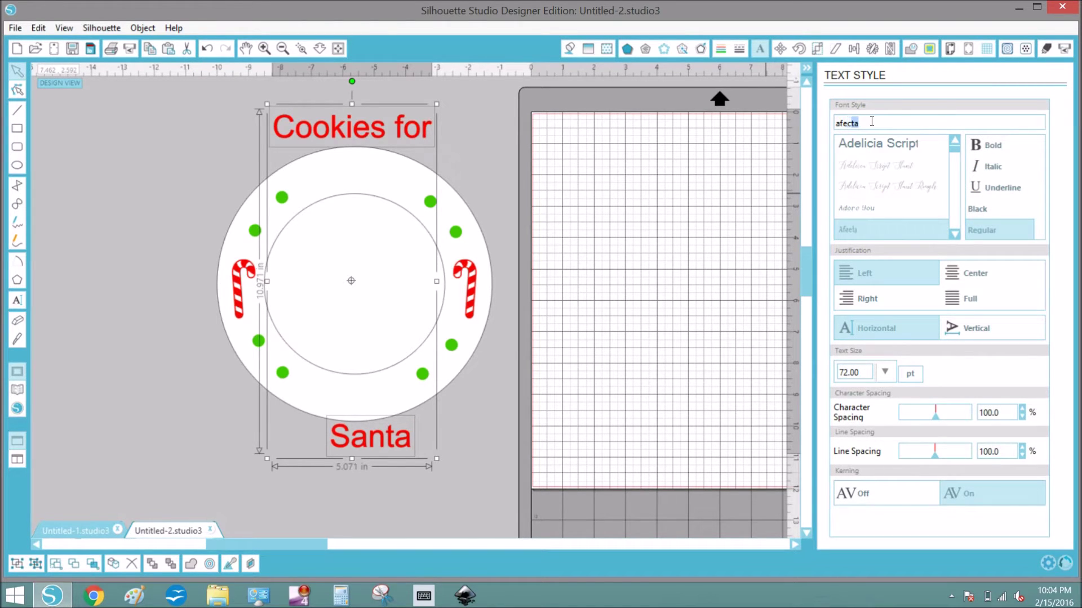
pyautogui.click(881, 231)
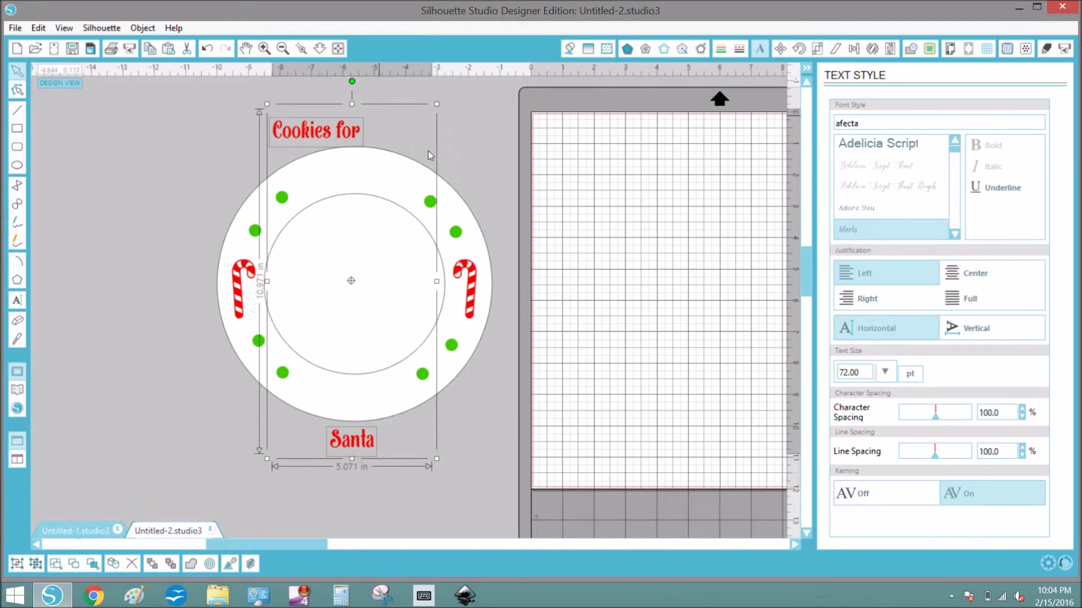
# Move "Cookies for" onto the plate's upper rim and "Santa" inside the inner circle just below it
pyautogui.click(506, 187)
pyautogui.moveTo(341, 133); pyautogui.dragTo(375, 174)
pyautogui.moveTo(361, 447); pyautogui.dragTo(349, 226)
pyautogui.click(349, 225)
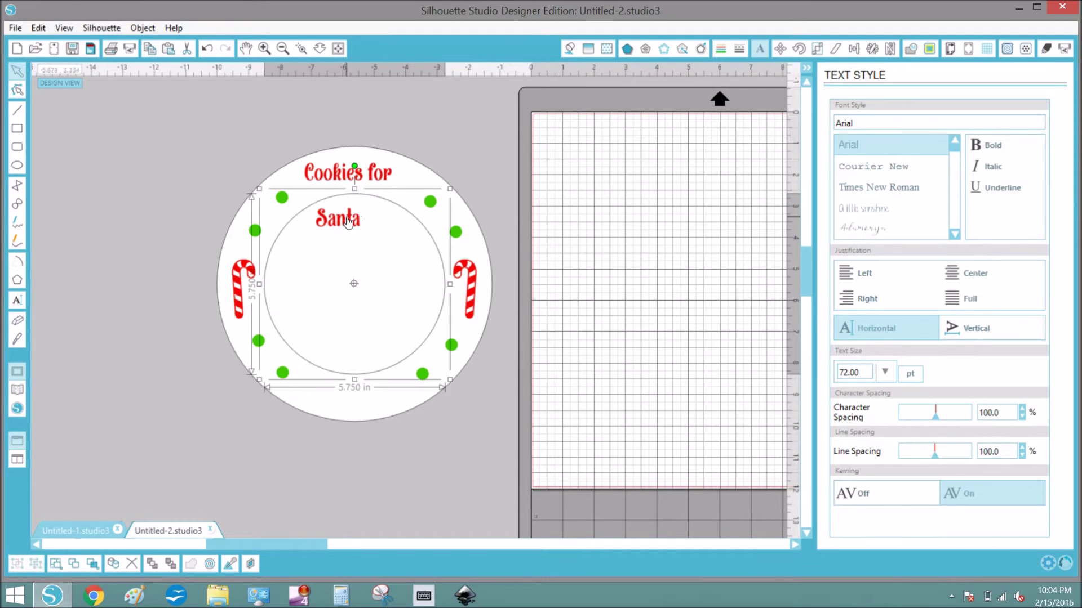
# Enlarge both texts together to a size of about 99 pt and move "Santa" onto the plate's lower rim
pyautogui.click(350, 221)
pyautogui.keyDown('shift'); pyautogui.click(387, 181); pyautogui.keyUp('shift')
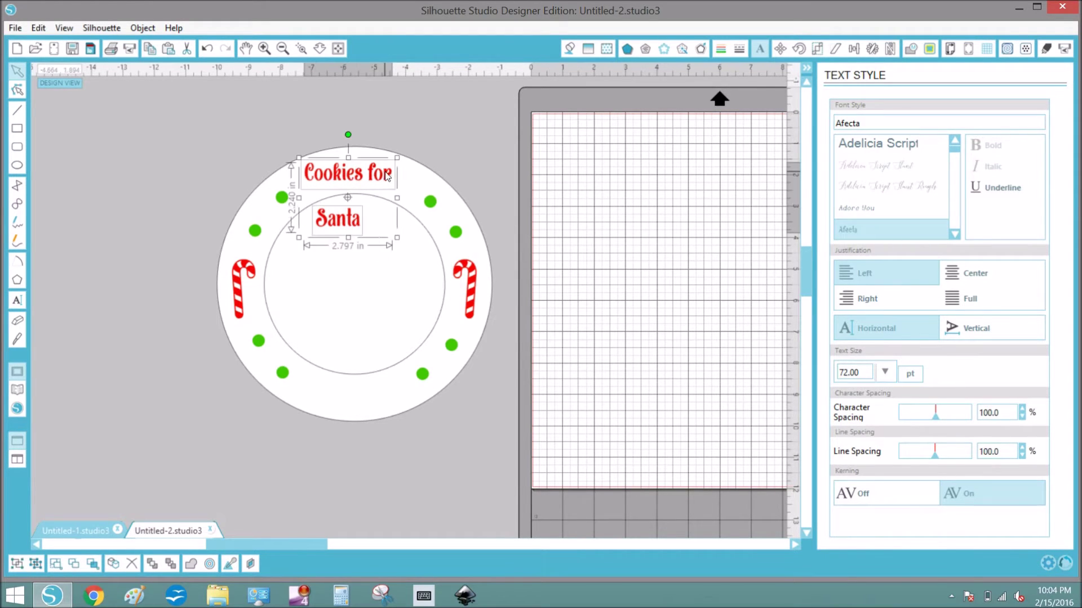
pyautogui.moveTo(397, 237); pyautogui.dragTo(431, 265)
pyautogui.click(471, 181)
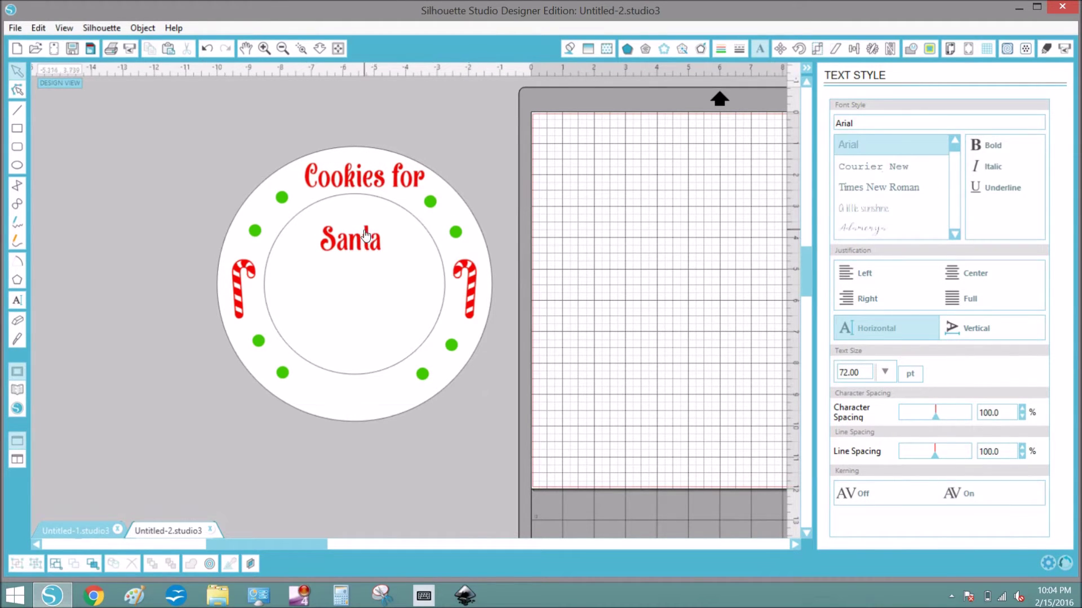
pyautogui.moveTo(384, 309); pyautogui.dragTo(365, 393)
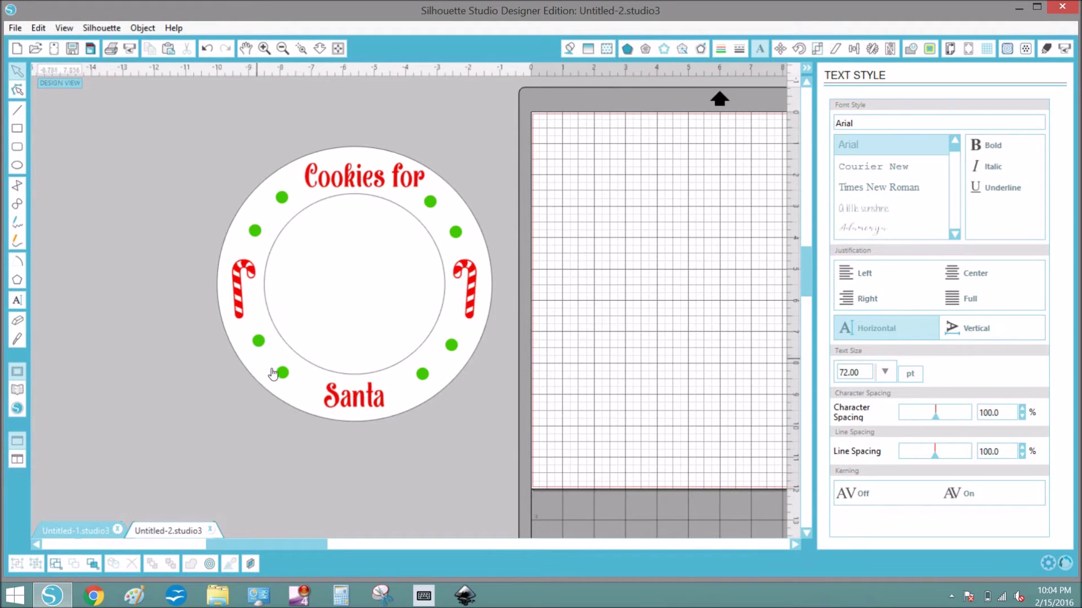
# Move the two lowest green dots closer to either side of "Santa" and lower the remaining lower-right dot along the rim
pyautogui.moveTo(283, 373); pyautogui.dragTo(297, 387)
pyautogui.hotkey('ctrl', 'c')
pyautogui.hotkey('ctrl', 'v')
pyautogui.moveTo(421, 377); pyautogui.dragTo(408, 387)
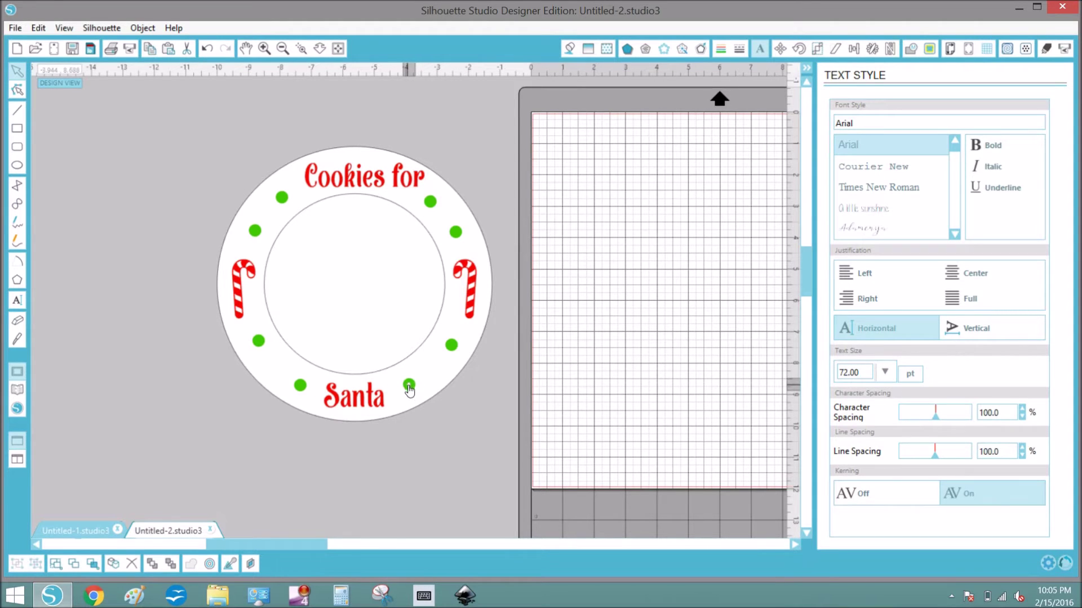
pyautogui.moveTo(449, 345); pyautogui.dragTo(446, 355)
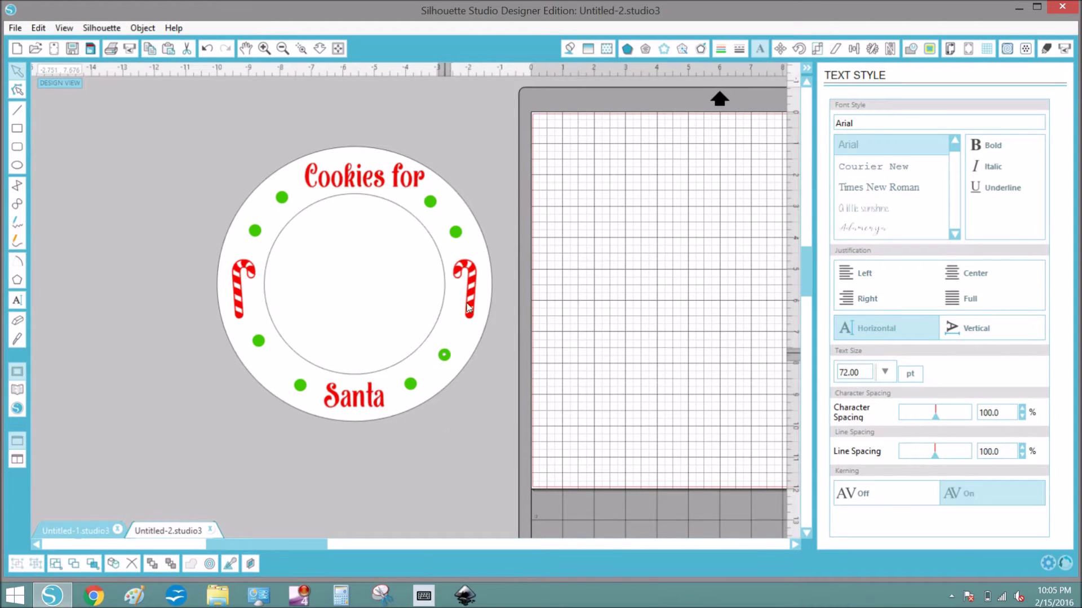
# Lower both candy canes and tilt them to follow the rim, then re-space the upper dots and the remaining lower-left dot
pyautogui.moveTo(470, 294); pyautogui.dragTo(472, 302)
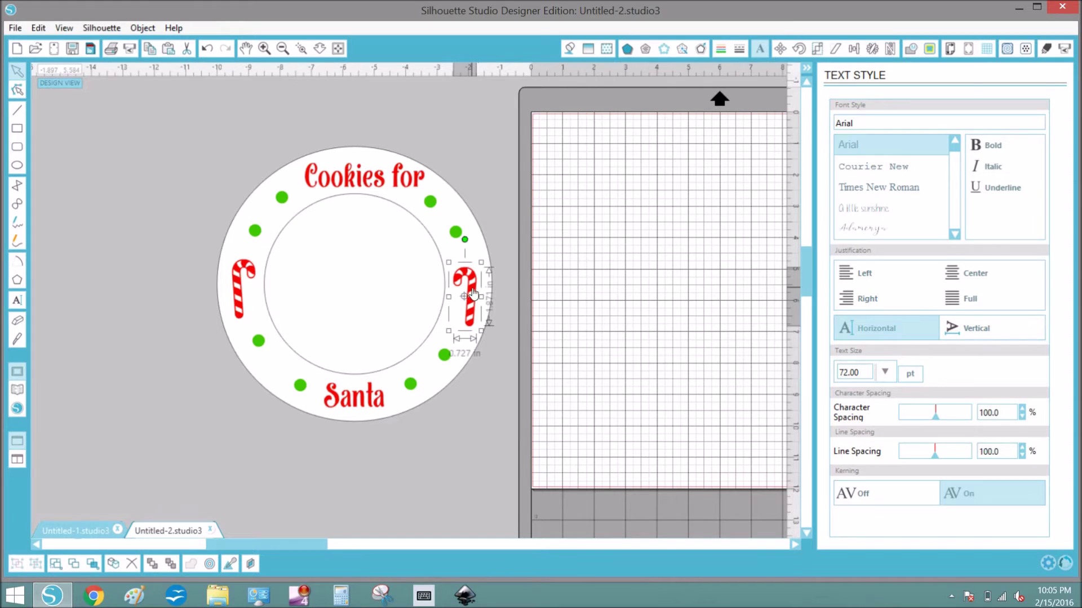
pyautogui.moveTo(455, 231)
pyautogui.mouseDown()
pyautogui.moveTo(460, 242)
pyautogui.moveTo(447, 222)
pyautogui.mouseUp()
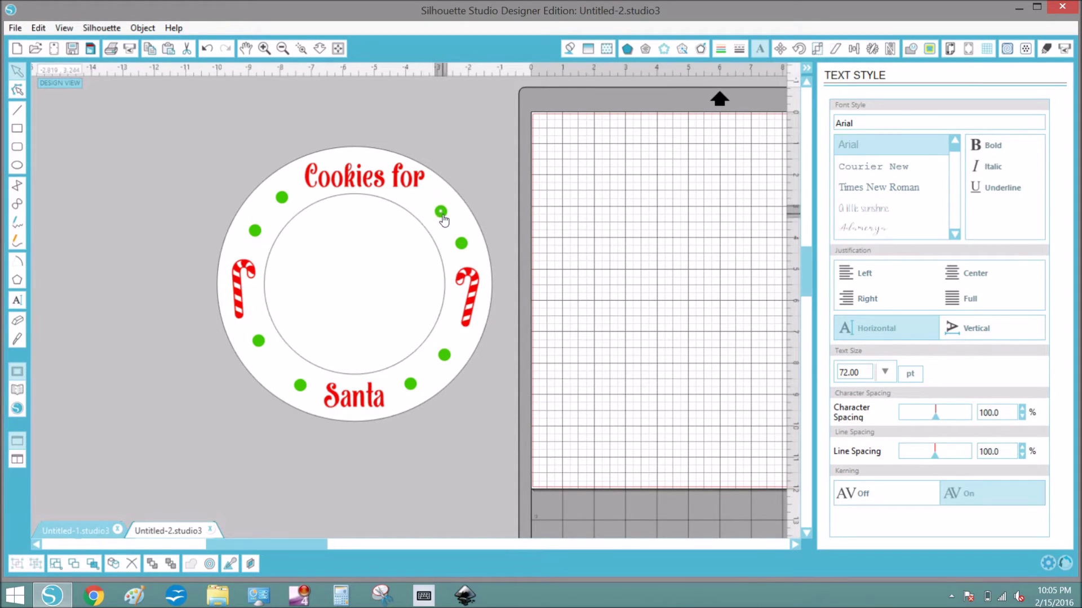
pyautogui.moveTo(259, 345); pyautogui.dragTo(272, 365)
pyautogui.moveTo(251, 262)
pyautogui.mouseDown()
pyautogui.moveTo(250, 272)
pyautogui.moveTo(235, 243)
pyautogui.moveTo(249, 255)
pyautogui.mouseUp()
pyautogui.moveTo(284, 203); pyautogui.dragTo(267, 217)
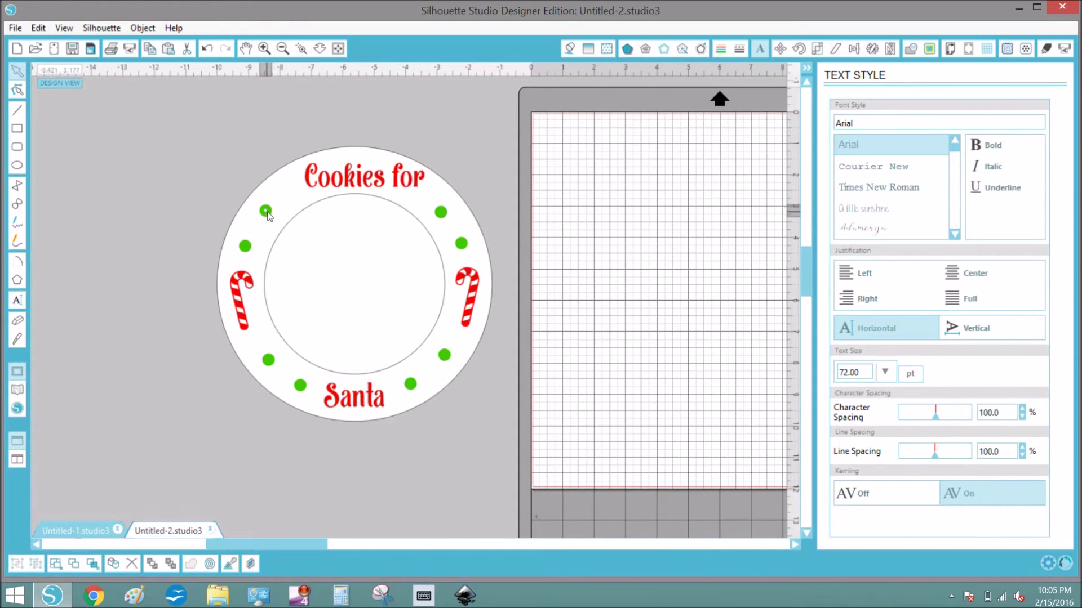
# Curve "Cookies for" along the top of the inner circle and offset it outward to the middle of the rim
pyautogui.click(349, 181)
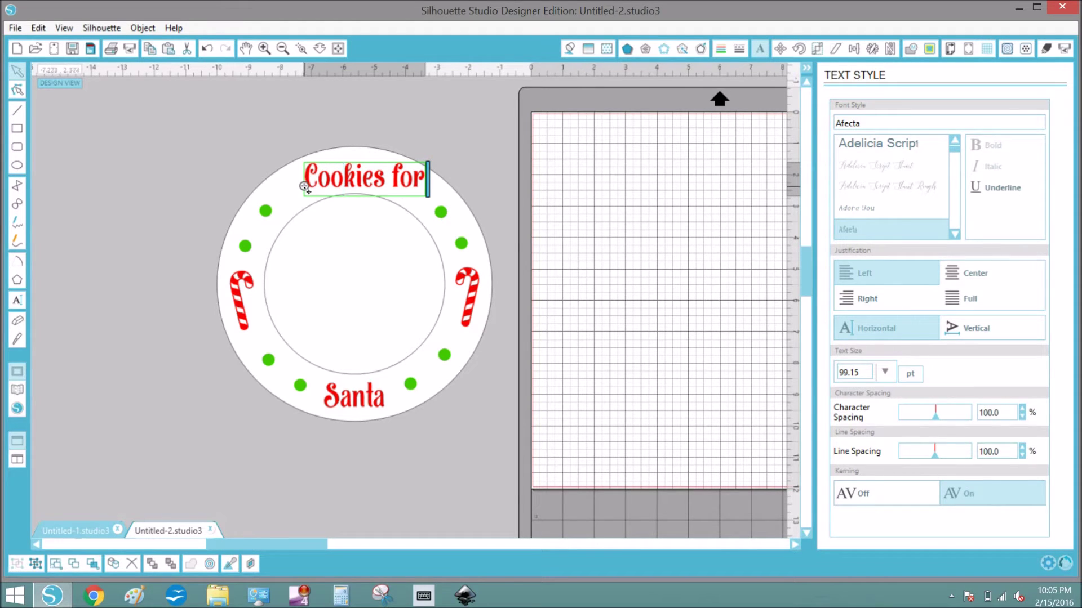
pyautogui.moveTo(308, 191); pyautogui.dragTo(304, 217)
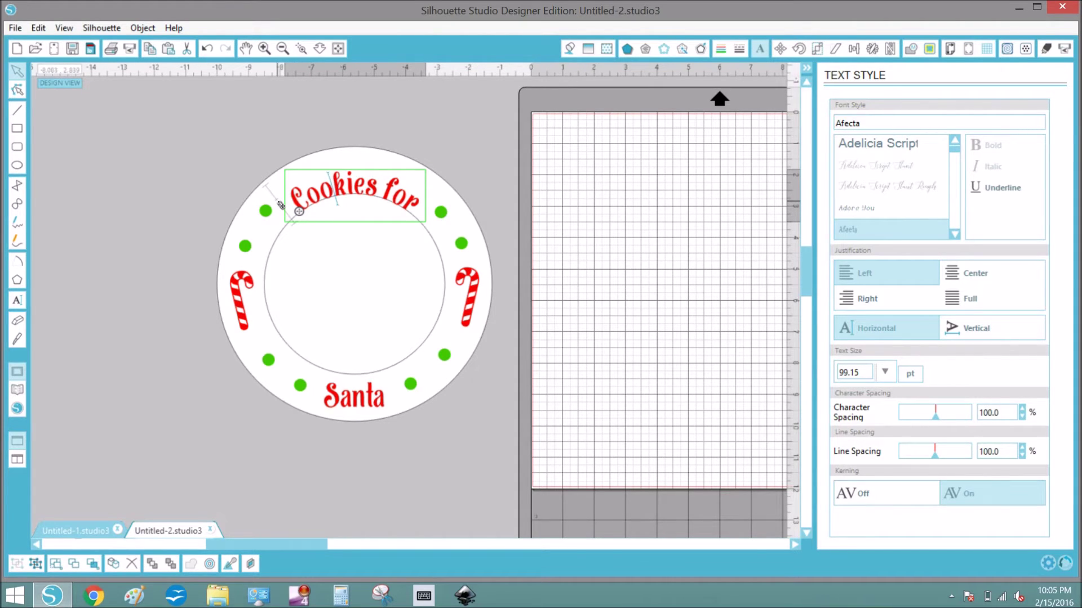
pyautogui.moveTo(281, 203)
pyautogui.mouseDown()
pyautogui.moveTo(273, 198)
pyautogui.moveTo(291, 219)
pyautogui.moveTo(260, 181)
pyautogui.moveTo(265, 203)
pyautogui.mouseUp()
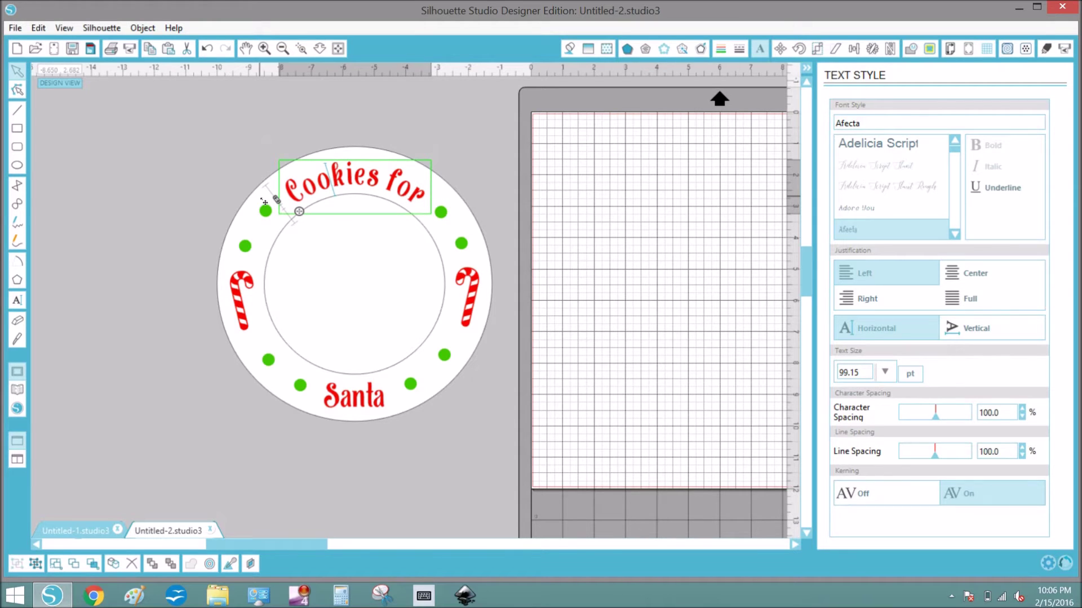
pyautogui.click(225, 168)
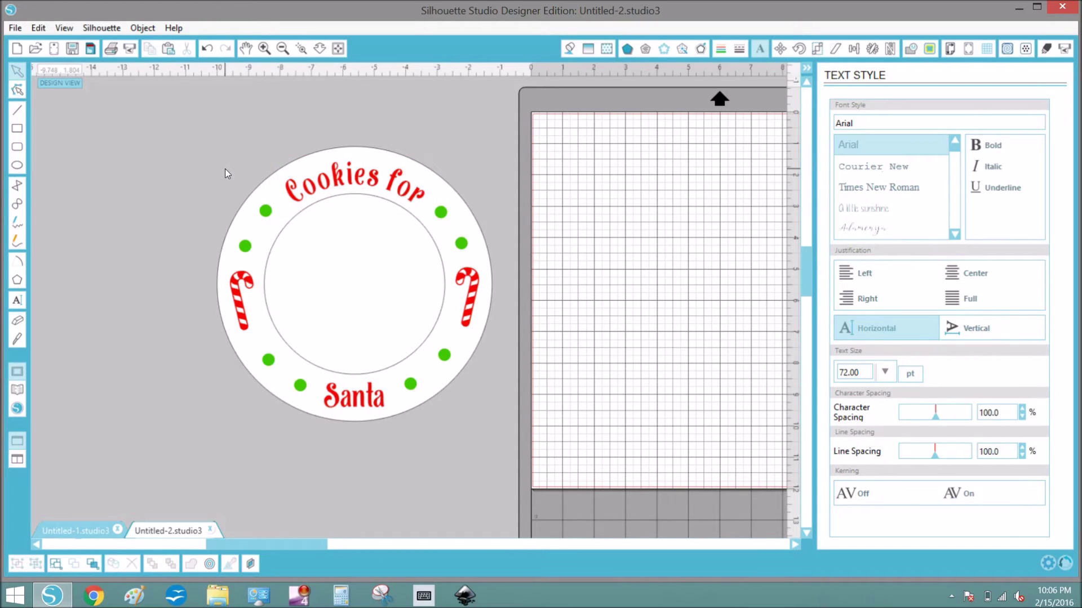
# Curve "Santa" along the bottom of the outer circle and offset it inward to the middle of the rim
pyautogui.doubleClick(369, 401)
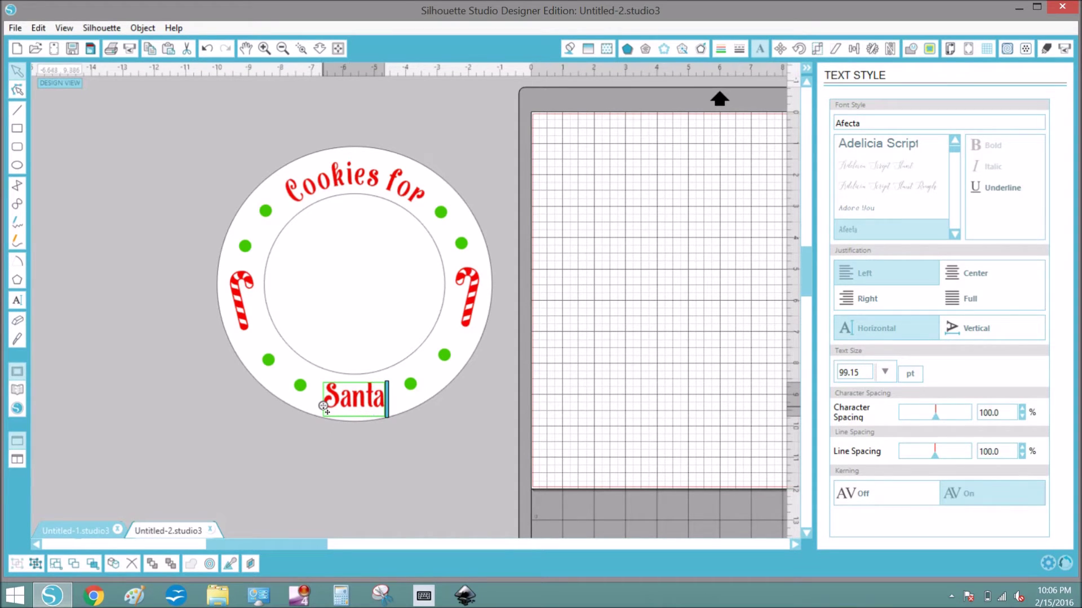
pyautogui.moveTo(327, 410)
pyautogui.mouseDown()
pyautogui.moveTo(334, 418)
pyautogui.moveTo(388, 395)
pyautogui.moveTo(417, 406)
pyautogui.moveTo(367, 445)
pyautogui.moveTo(442, 410)
pyautogui.moveTo(358, 399)
pyautogui.moveTo(394, 465)
pyautogui.moveTo(378, 477)
pyautogui.moveTo(359, 389)
pyautogui.moveTo(387, 431)
pyautogui.moveTo(386, 401)
pyautogui.moveTo(398, 409)
pyautogui.moveTo(374, 360)
pyautogui.moveTo(352, 365)
pyautogui.moveTo(415, 454)
pyautogui.moveTo(394, 411)
pyautogui.moveTo(492, 243)
pyautogui.moveTo(467, 161)
pyautogui.moveTo(445, 186)
pyautogui.moveTo(415, 430)
pyautogui.moveTo(397, 401)
pyautogui.moveTo(372, 401)
pyautogui.moveTo(369, 438)
pyautogui.moveTo(339, 400)
pyautogui.moveTo(490, 450)
pyautogui.moveTo(410, 363)
pyautogui.moveTo(403, 418)
pyautogui.moveTo(360, 401)
pyautogui.moveTo(324, 404)
pyautogui.moveTo(331, 412)
pyautogui.mouseUp()
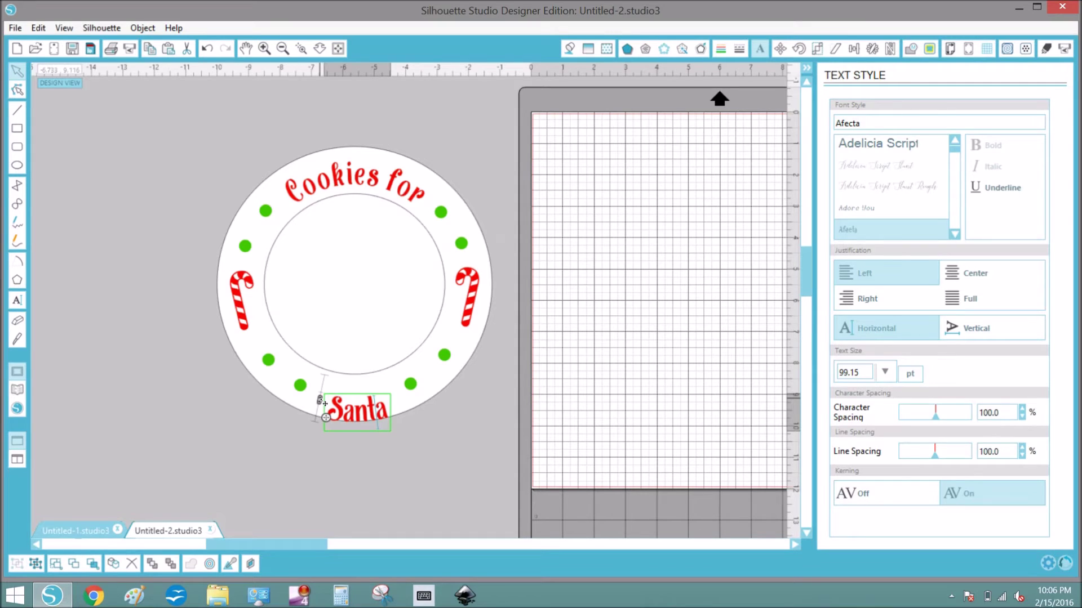
pyautogui.click(322, 404)
pyautogui.click(332, 407)
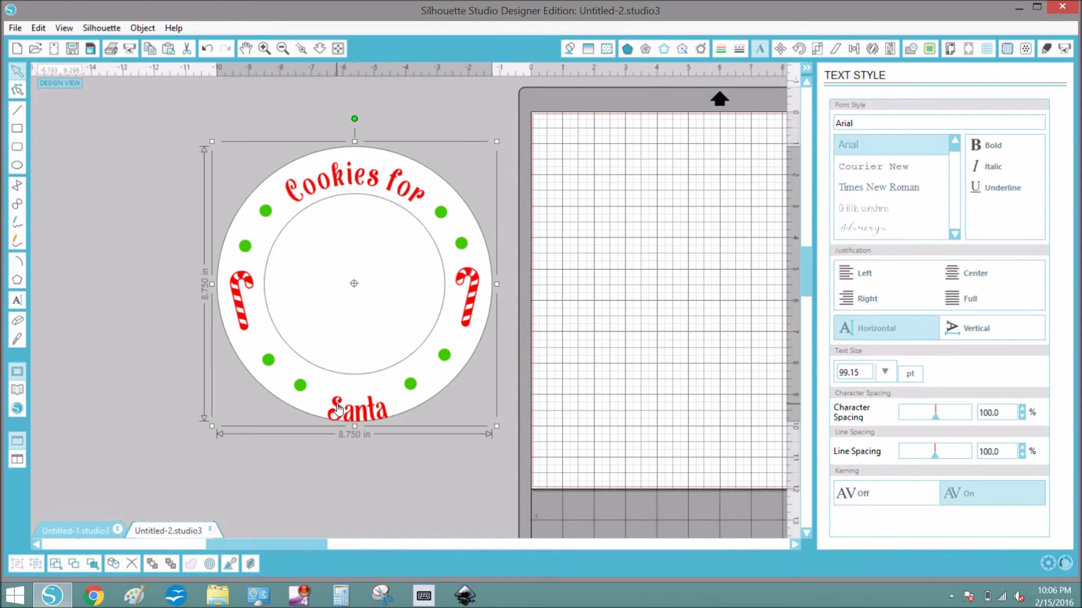
pyautogui.doubleClick(336, 408)
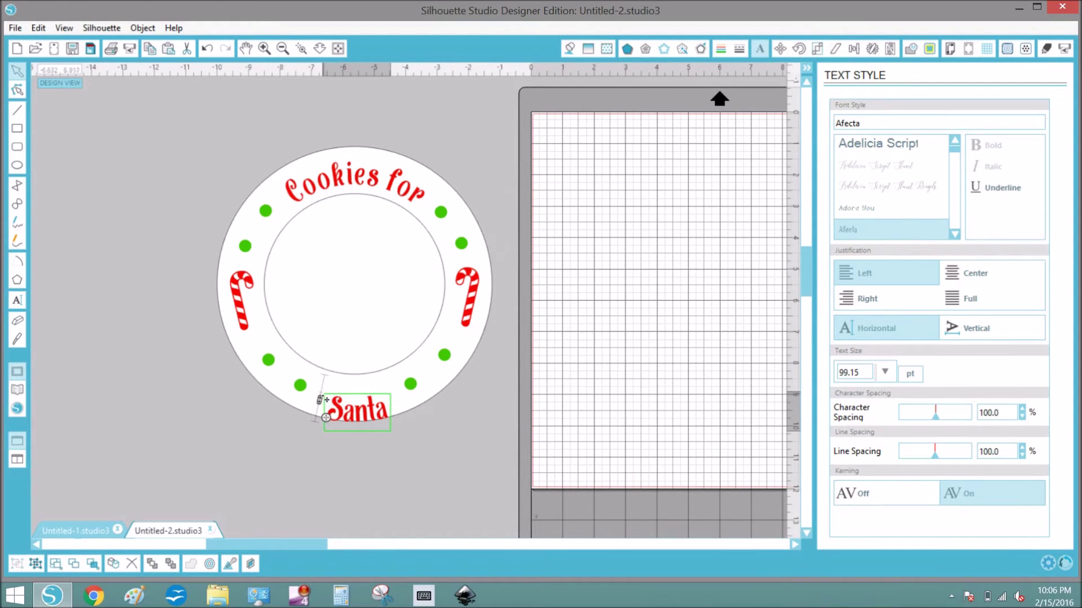
pyautogui.moveTo(328, 397); pyautogui.dragTo(329, 394)
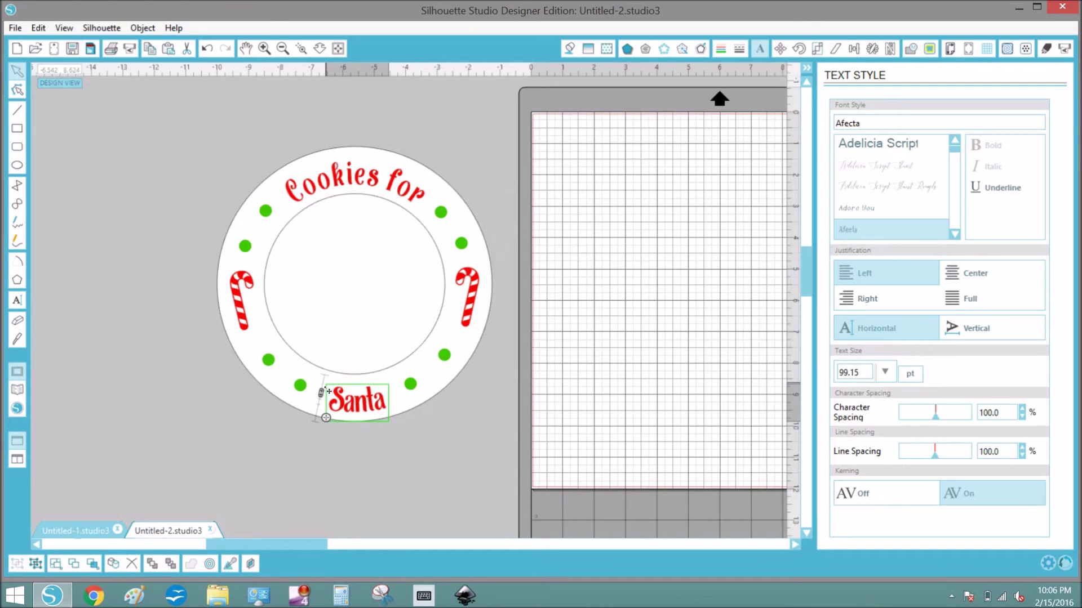
pyautogui.moveTo(330, 389); pyautogui.dragTo(331, 389)
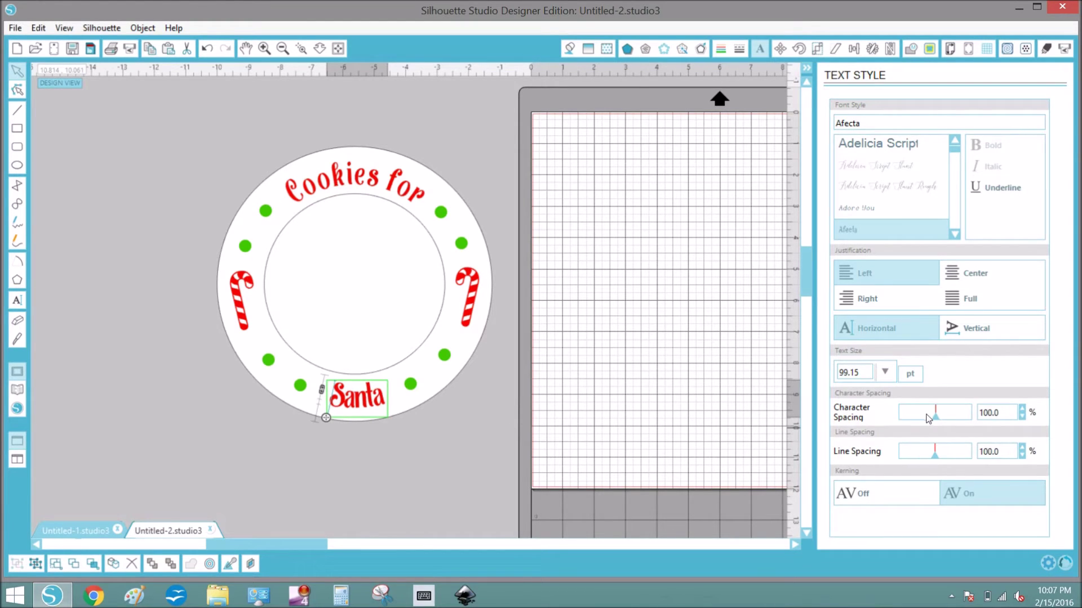
# Set the character spacing of "Santa" to 112.5% and slide it along the curve to centre it on the lower rim
pyautogui.moveTo(933, 419); pyautogui.dragTo(941, 421)
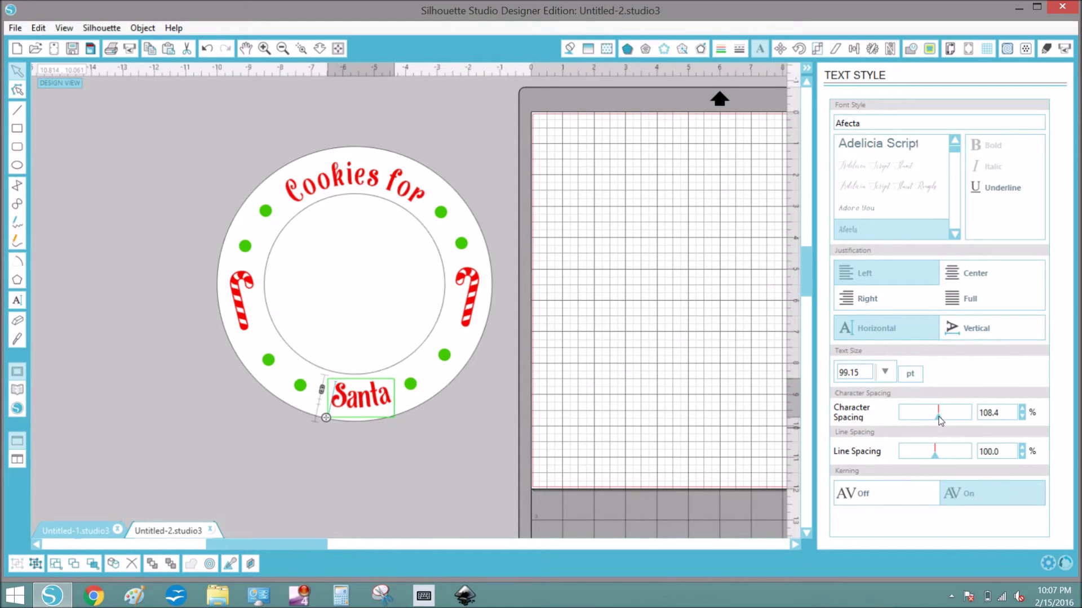
pyautogui.moveTo(939, 421); pyautogui.dragTo(941, 420)
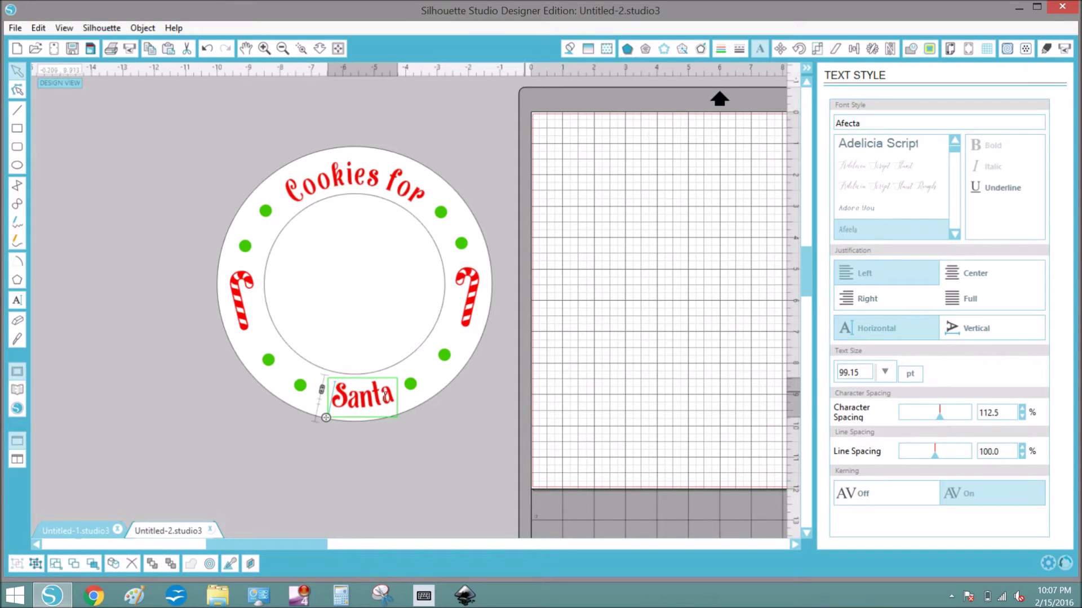
pyautogui.moveTo(326, 418); pyautogui.dragTo(320, 417)
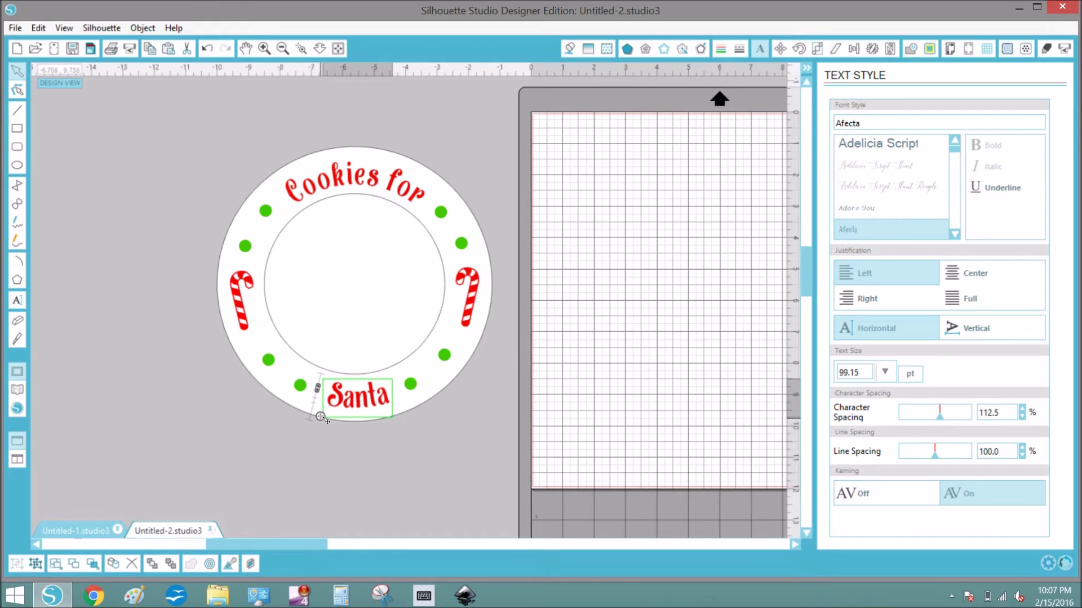
pyautogui.click(397, 455)
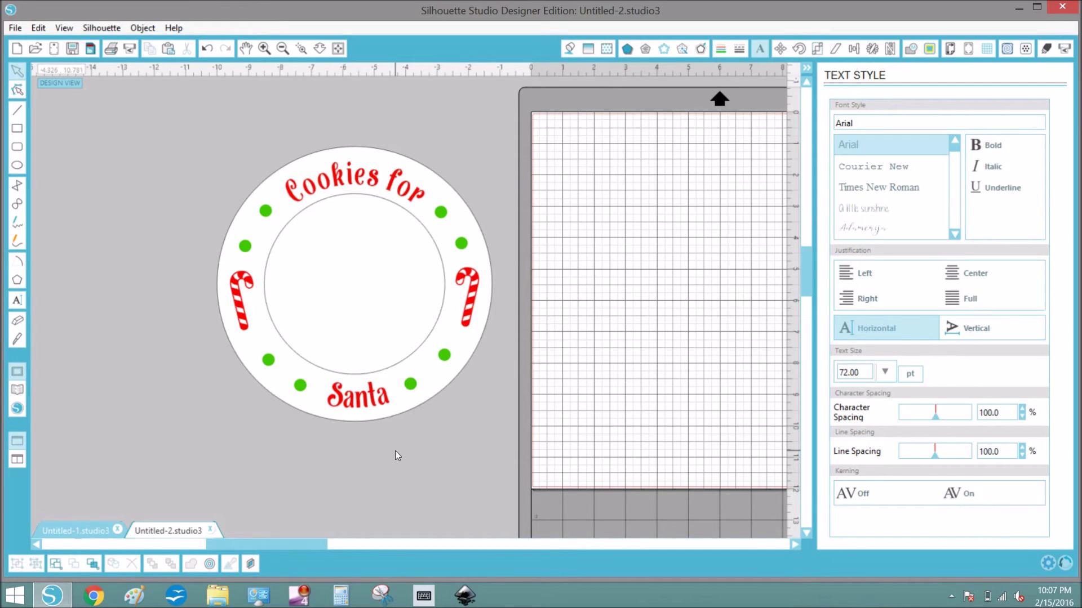
# Set the character spacing of "Cookies for" to 91.9% and slide it along the curve to centre it on the upper rim
pyautogui.click(393, 178)
pyautogui.click(392, 178)
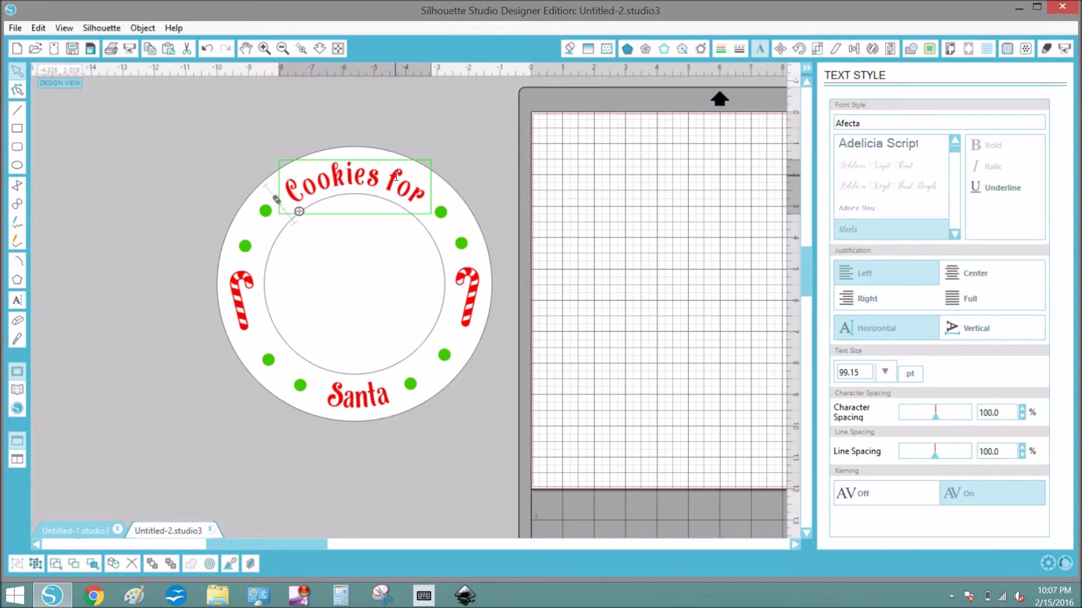
pyautogui.moveTo(937, 420); pyautogui.dragTo(933, 419)
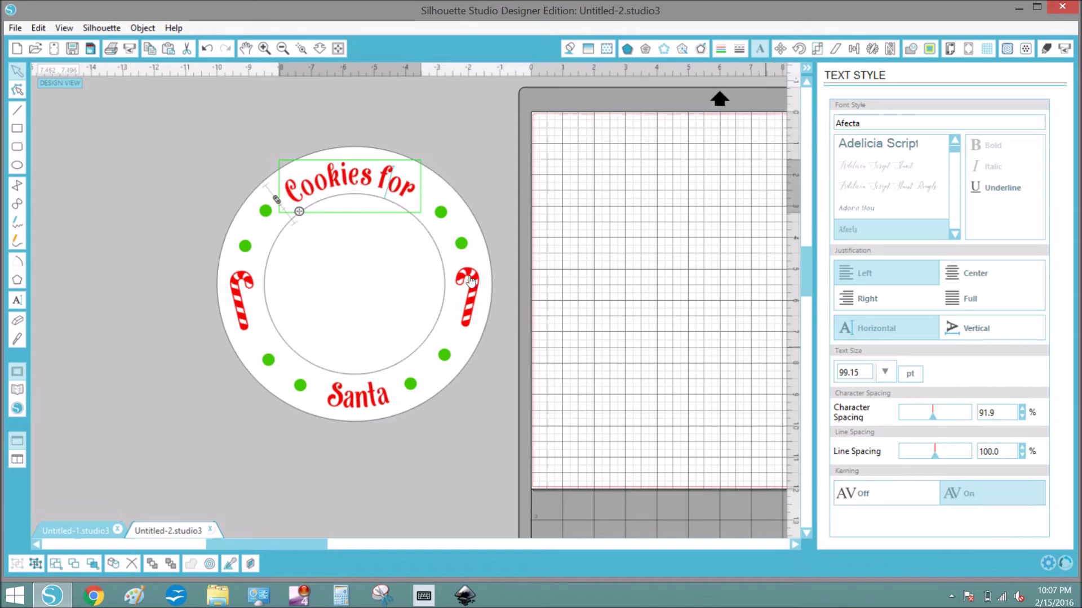
pyautogui.moveTo(303, 215); pyautogui.dragTo(308, 214)
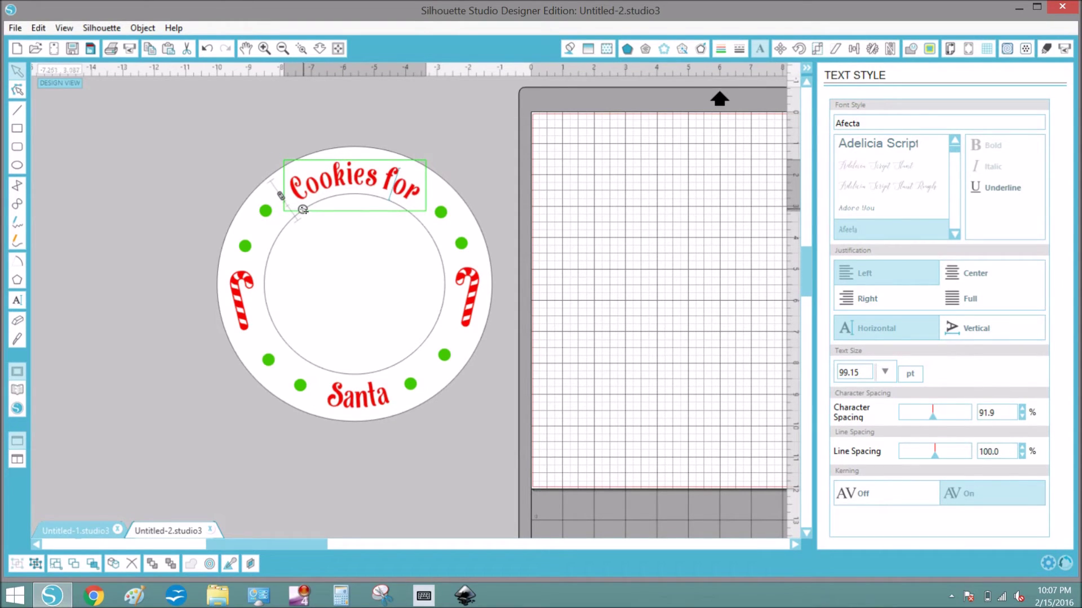
pyautogui.click(222, 180)
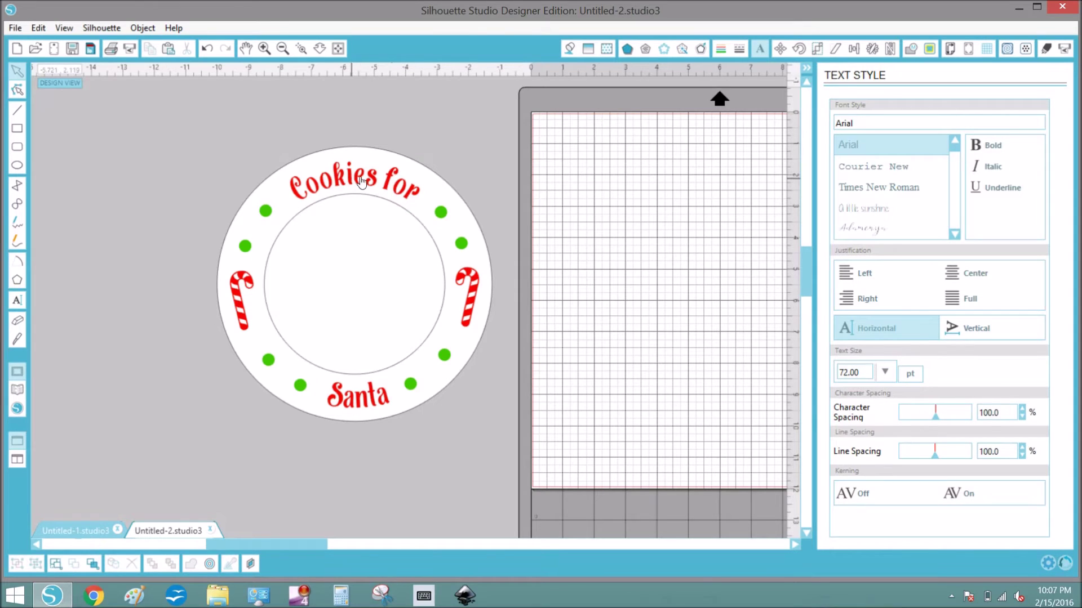
pyautogui.click(390, 183)
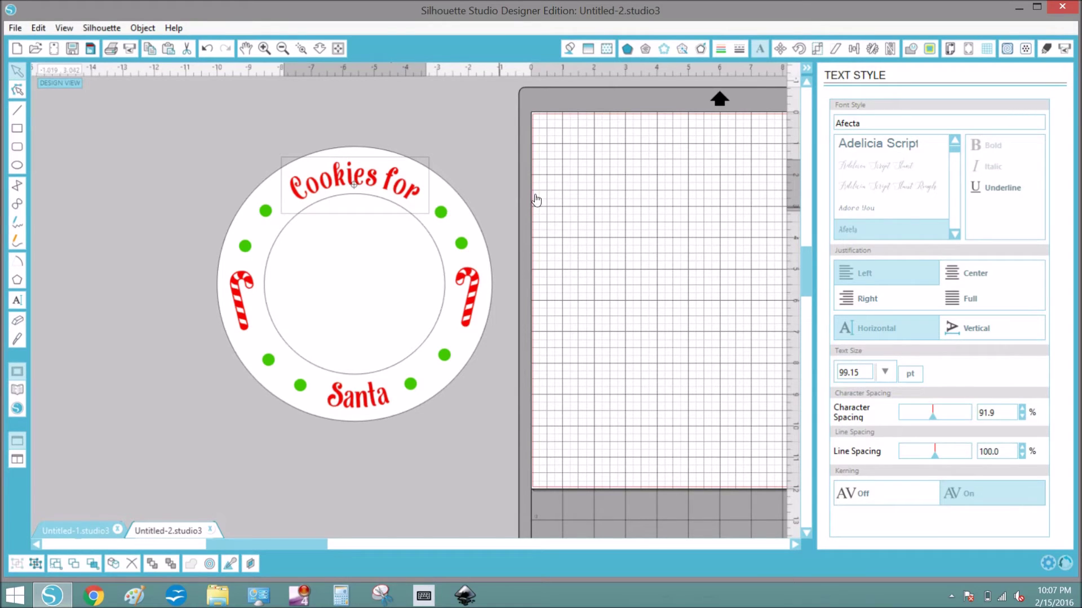
pyautogui.click(421, 229)
pyautogui.moveTo(421, 229)
pyautogui.mouseDown()
pyautogui.moveTo(637, 273)
pyautogui.moveTo(543, 205)
pyautogui.moveTo(432, 270)
pyautogui.moveTo(456, 210)
pyautogui.moveTo(411, 242)
pyautogui.moveTo(431, 221)
pyautogui.moveTo(502, 201)
pyautogui.moveTo(404, 241)
pyautogui.moveTo(422, 229)
pyautogui.mouseUp()
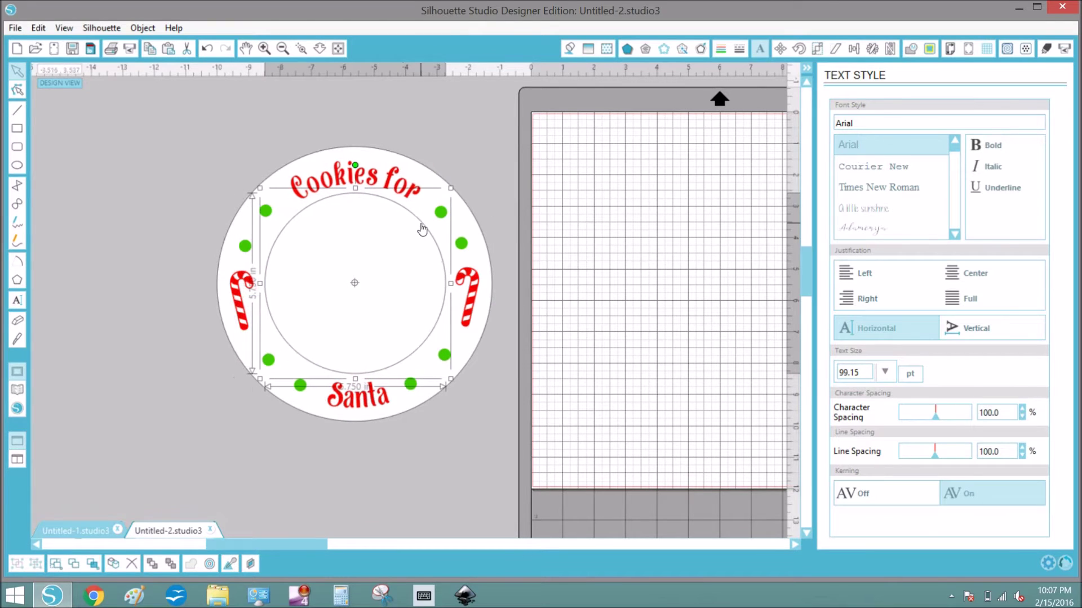
pyautogui.click(389, 420)
pyautogui.moveTo(389, 420)
pyautogui.mouseDown()
pyautogui.moveTo(489, 503)
pyautogui.moveTo(372, 382)
pyautogui.moveTo(424, 470)
pyautogui.moveTo(379, 400)
pyautogui.moveTo(389, 428)
pyautogui.mouseUp()
pyautogui.click(207, 49)
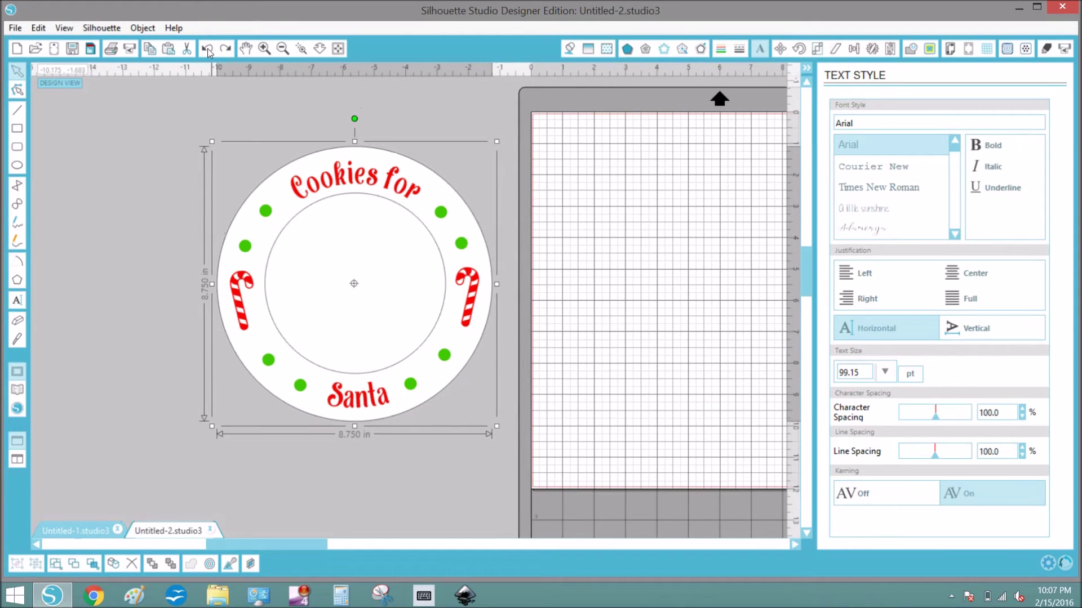
pyautogui.click(208, 48)
pyautogui.click(207, 49)
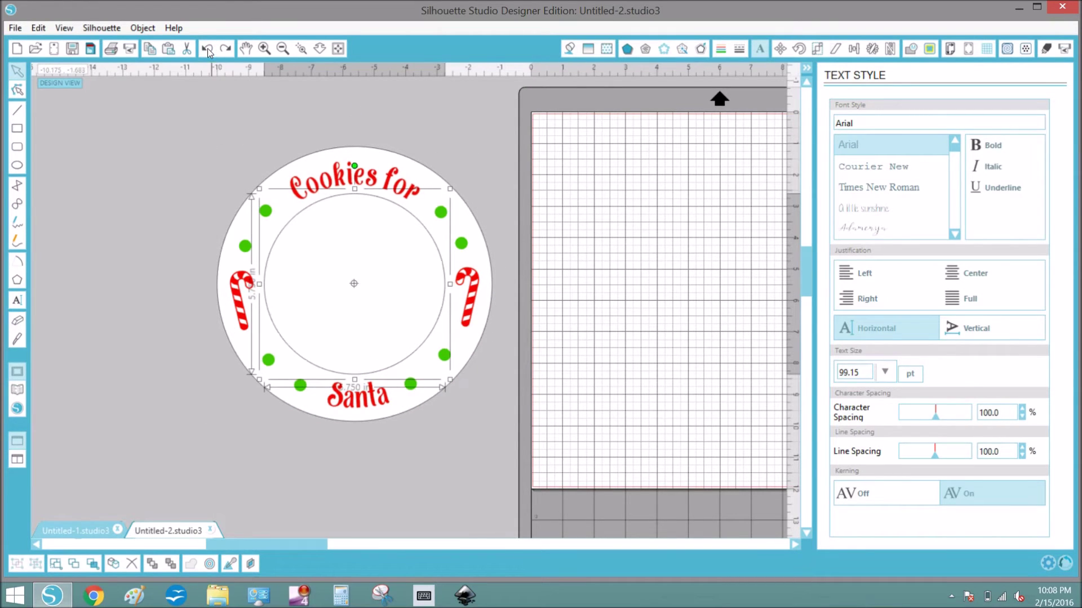
# Ungroup "Cookies for" into separate letter shapes and group them again as one object
pyautogui.click(339, 185)
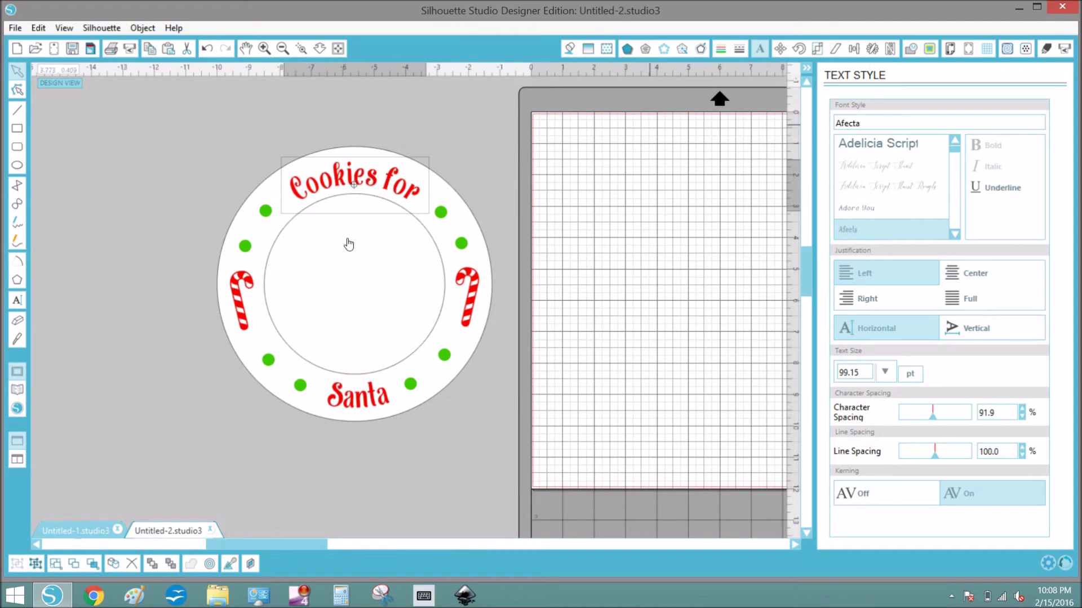
pyautogui.rightClick(391, 183)
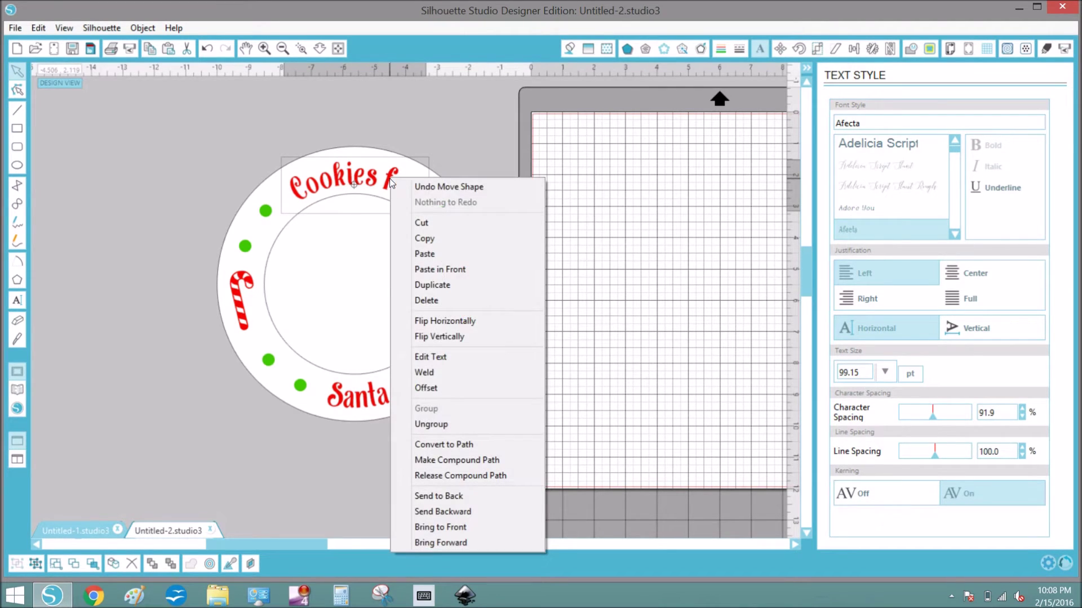
pyautogui.click(471, 424)
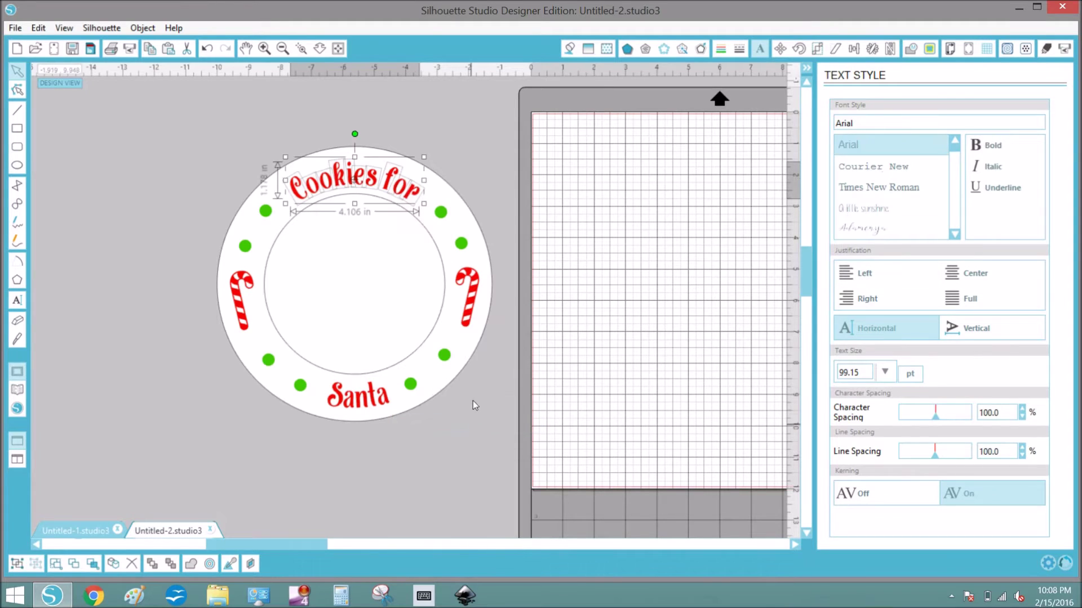
pyautogui.rightClick(392, 178)
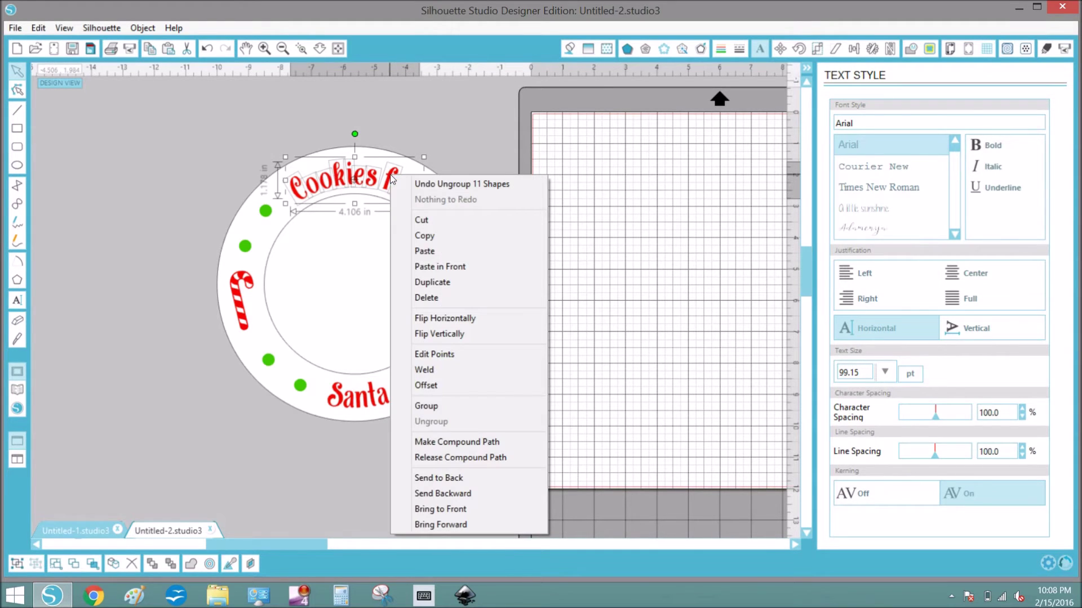
pyautogui.click(454, 409)
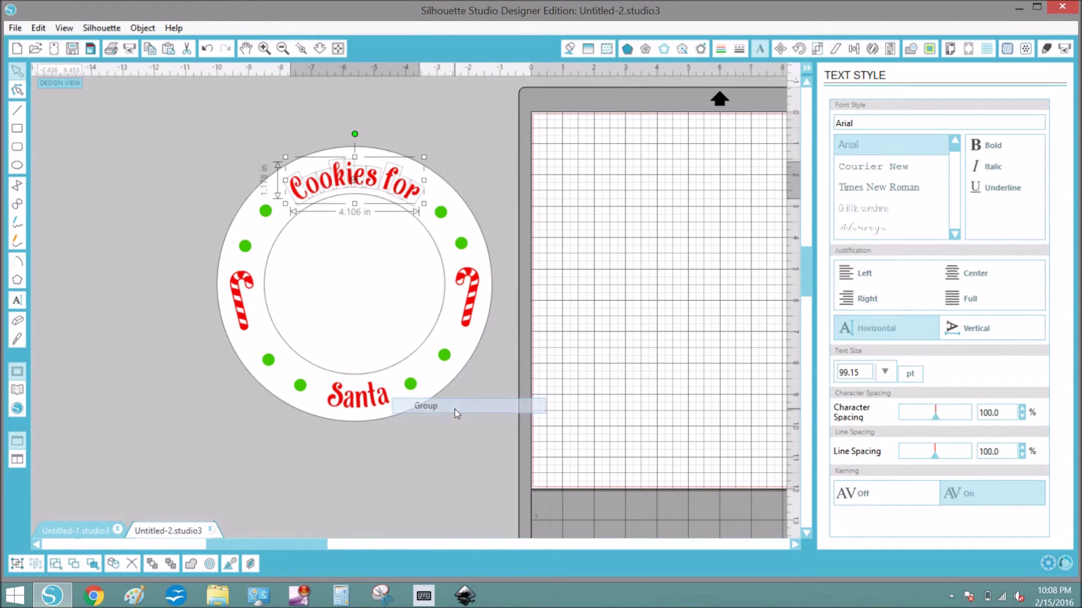
# Ungroup "Santa" into separate letter shapes and regroup them as a single object
pyautogui.rightClick(372, 394)
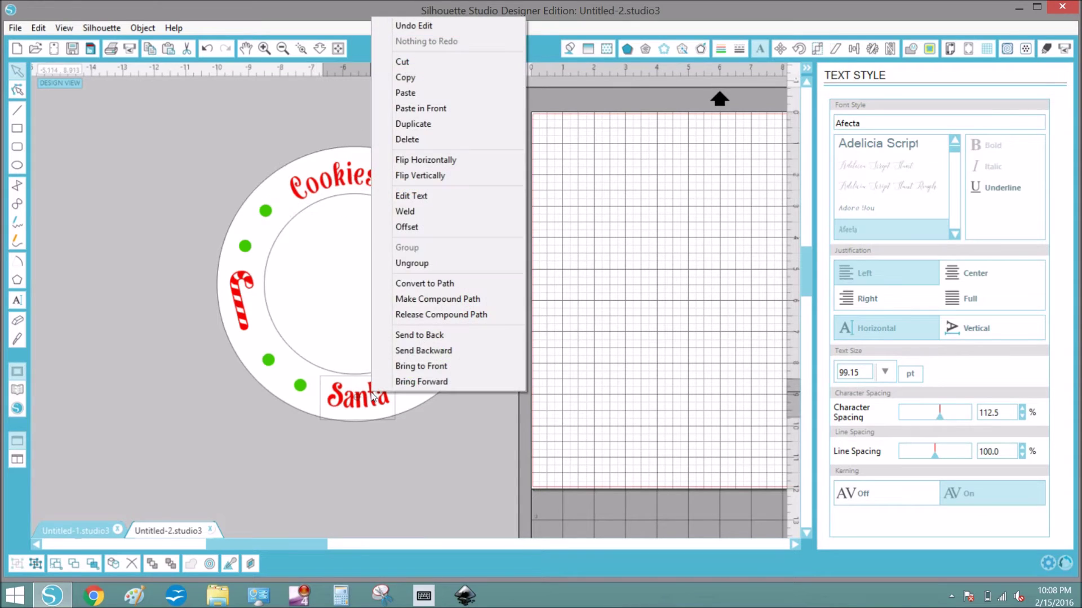
pyautogui.click(412, 263)
pyautogui.rightClick(372, 394)
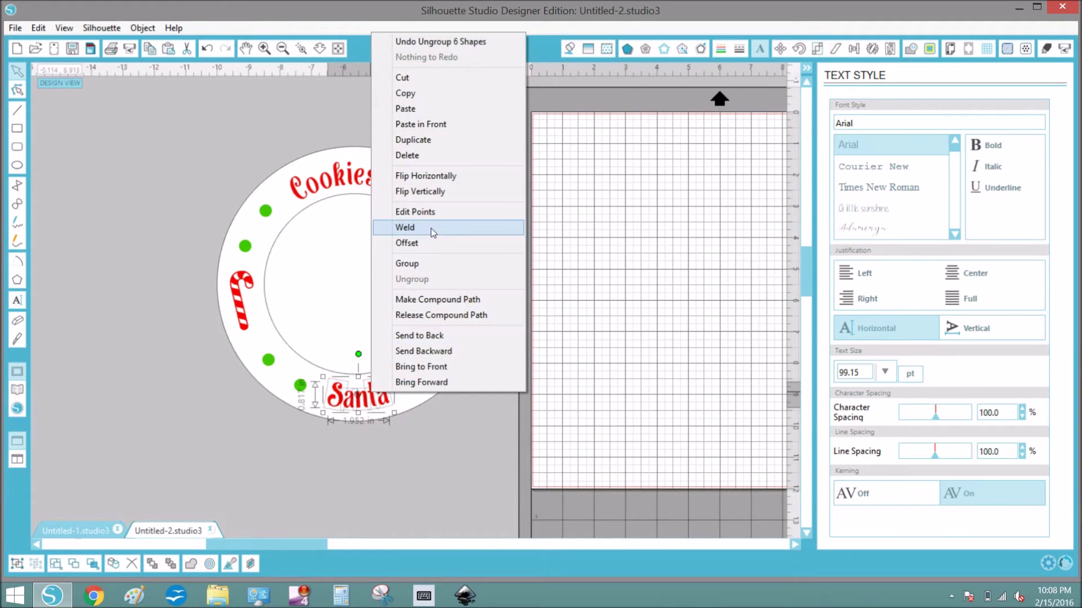
pyautogui.click(432, 265)
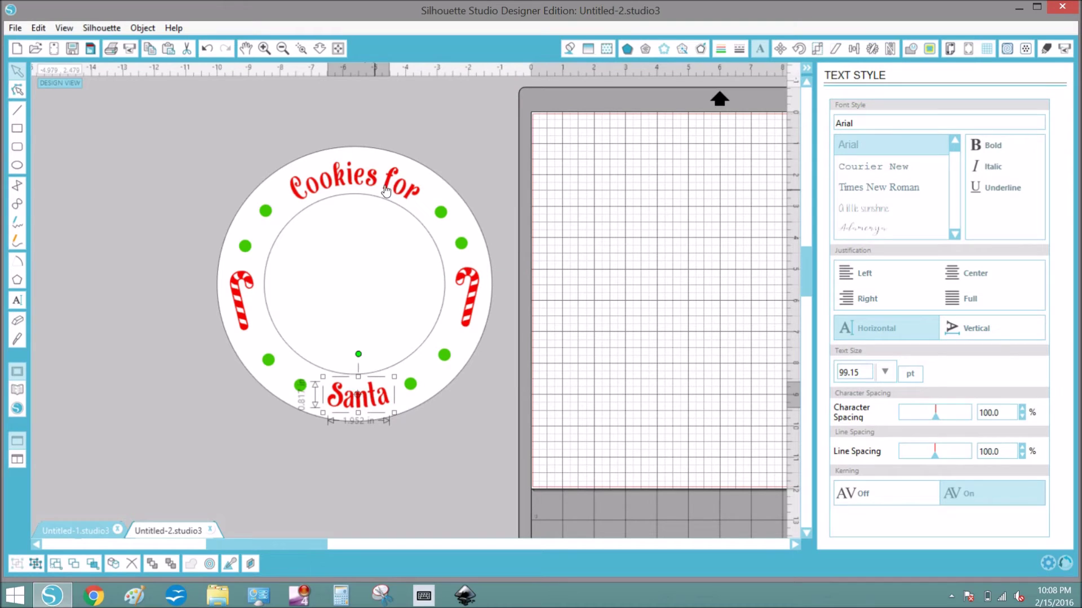
# Move "Cookies for", "Santa" and both candy canes off the plate onto the upper-left area of the cutting mat, packed close together
pyautogui.moveTo(389, 181); pyautogui.dragTo(663, 139)
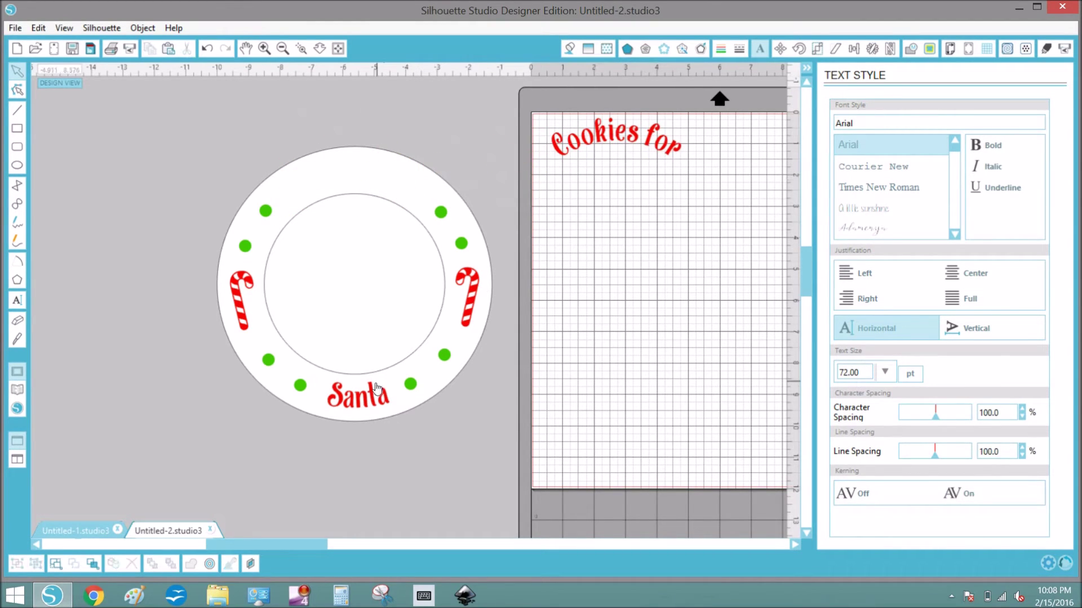
pyautogui.moveTo(372, 390); pyautogui.dragTo(622, 167)
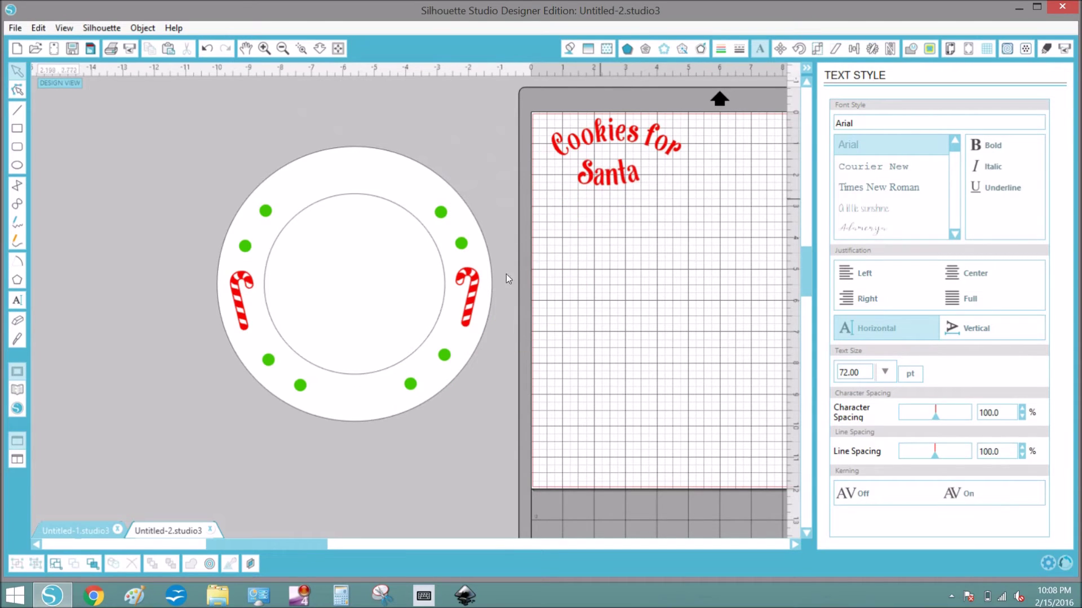
pyautogui.moveTo(472, 284); pyautogui.dragTo(674, 184)
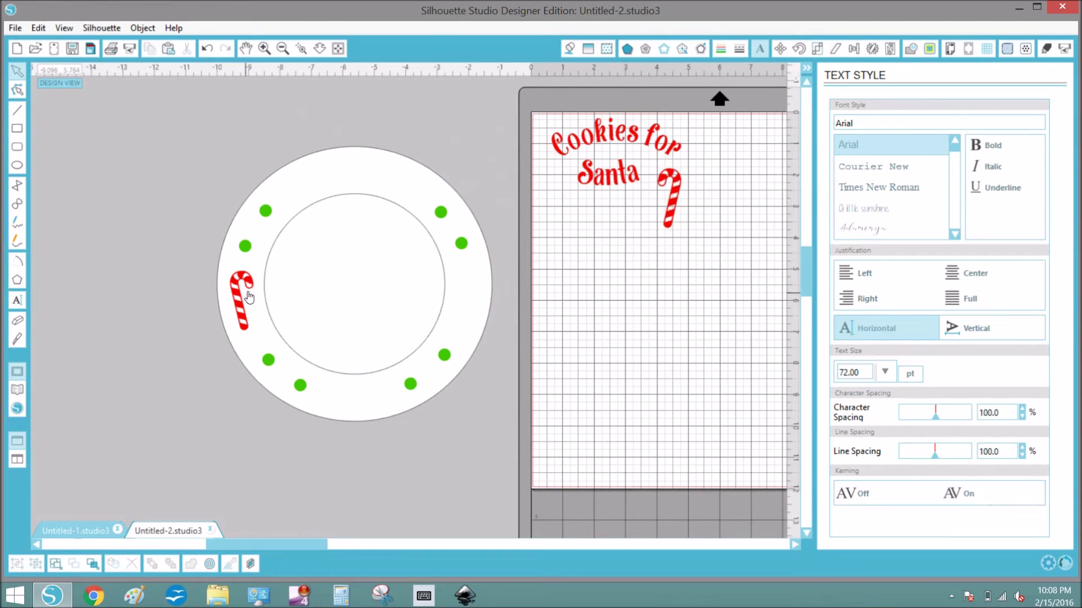
pyautogui.moveTo(243, 299); pyautogui.dragTo(556, 208)
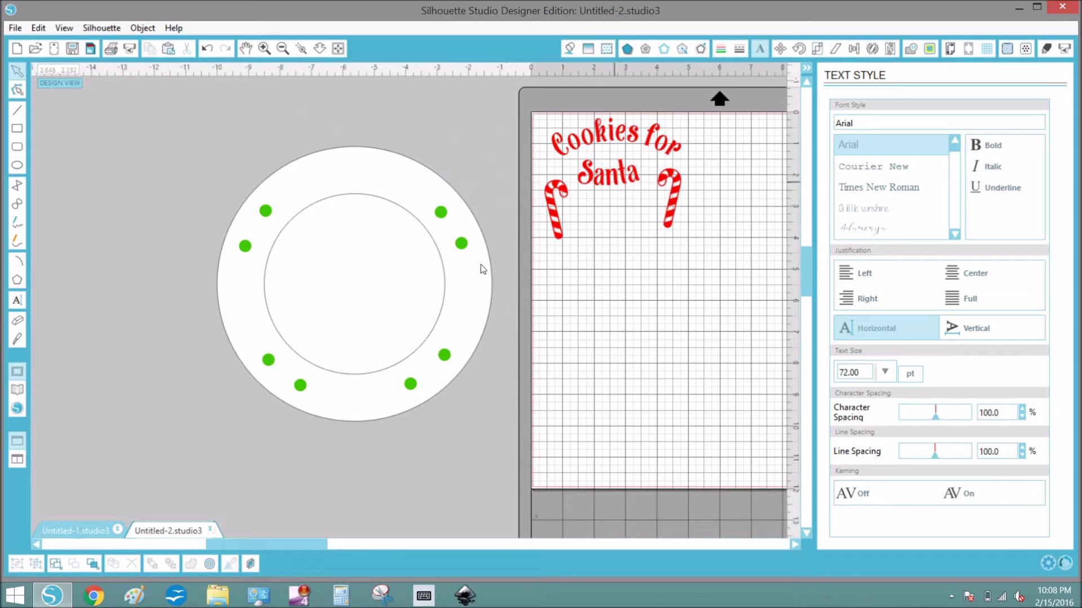